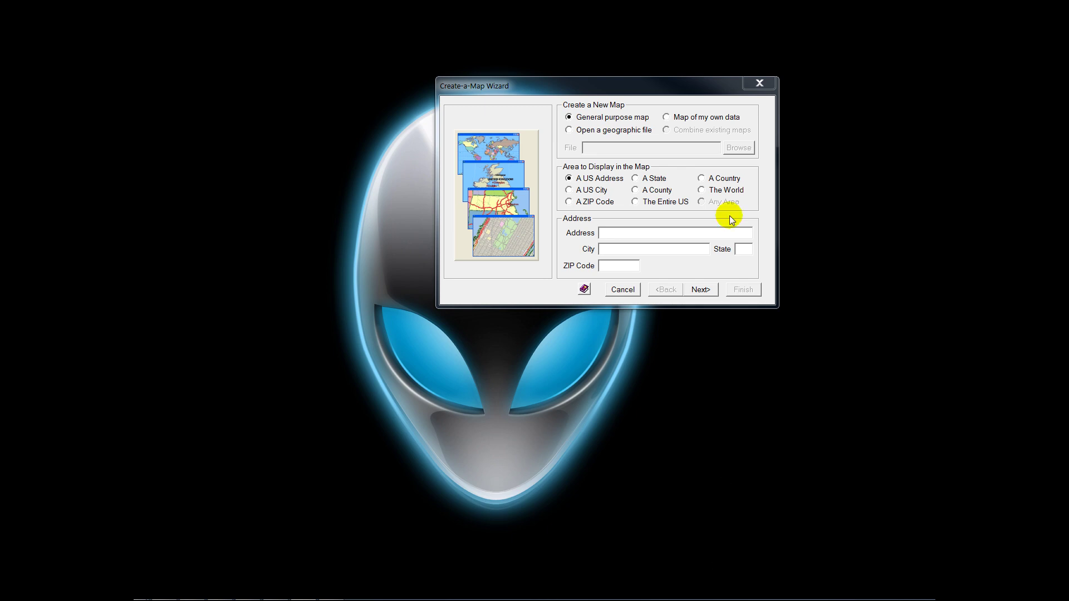
Step: Create a new county-level map of Shelby County, TN with the Create-a-Map Wizard
{"action": "left_click_drag", "start_coordinate": [674, 85], "coordinate": [663, 98]}
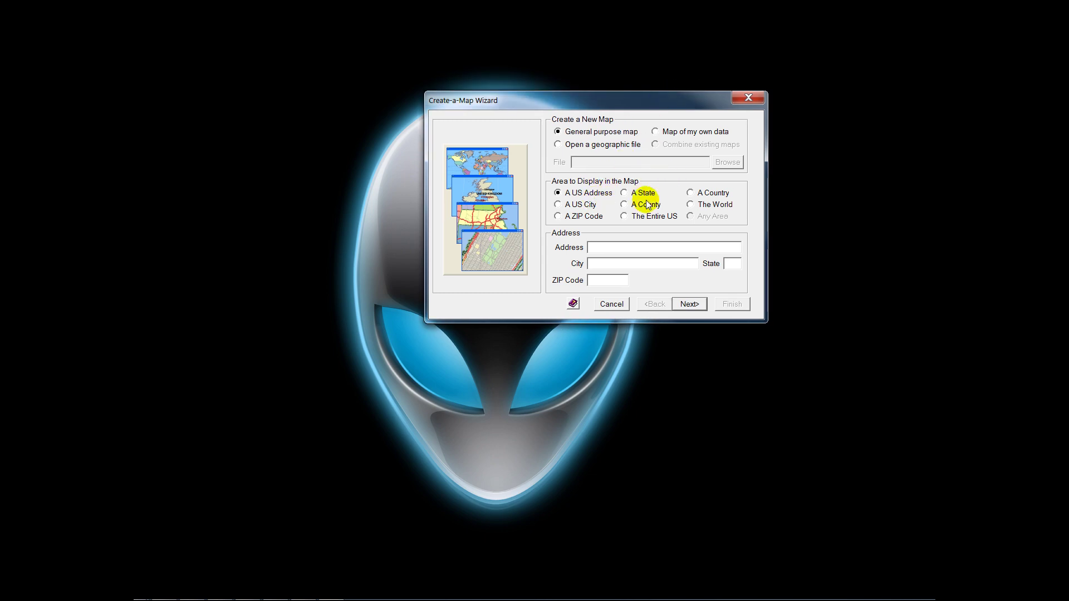
{"action": "left_click", "coordinate": [624, 205]}
{"action": "left_click", "coordinate": [647, 263]}
{"action": "type", "text": "Jefferson"}
{"action": "left_click", "coordinate": [689, 304]}
{"action": "left_click", "coordinate": [639, 394]}
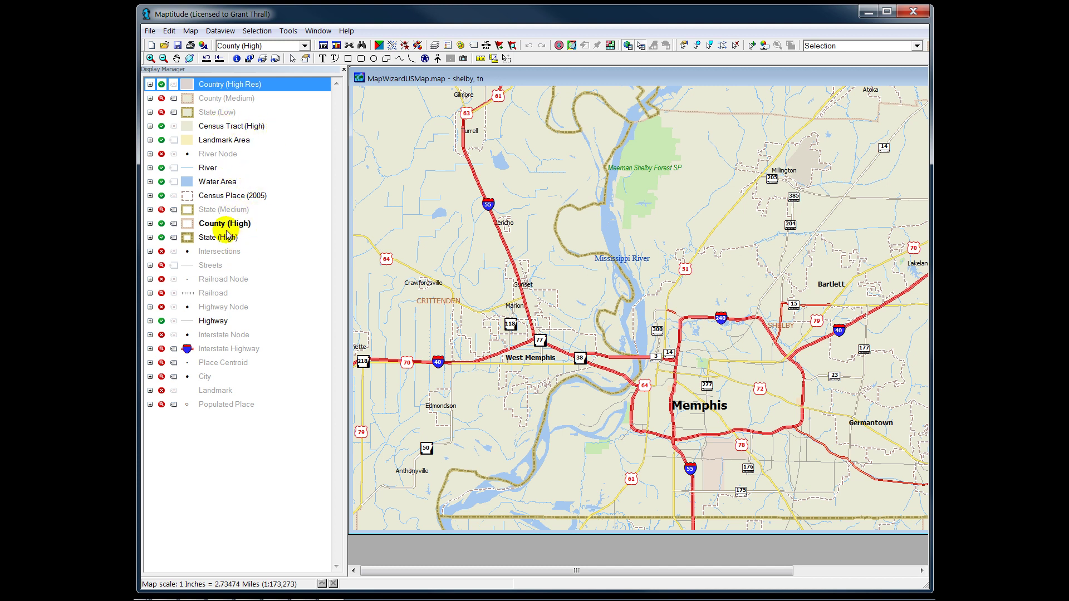
Step: Make County (High) the working layer
{"action": "left_click", "coordinate": [217, 227]}
{"action": "right_click", "coordinate": [218, 228]}
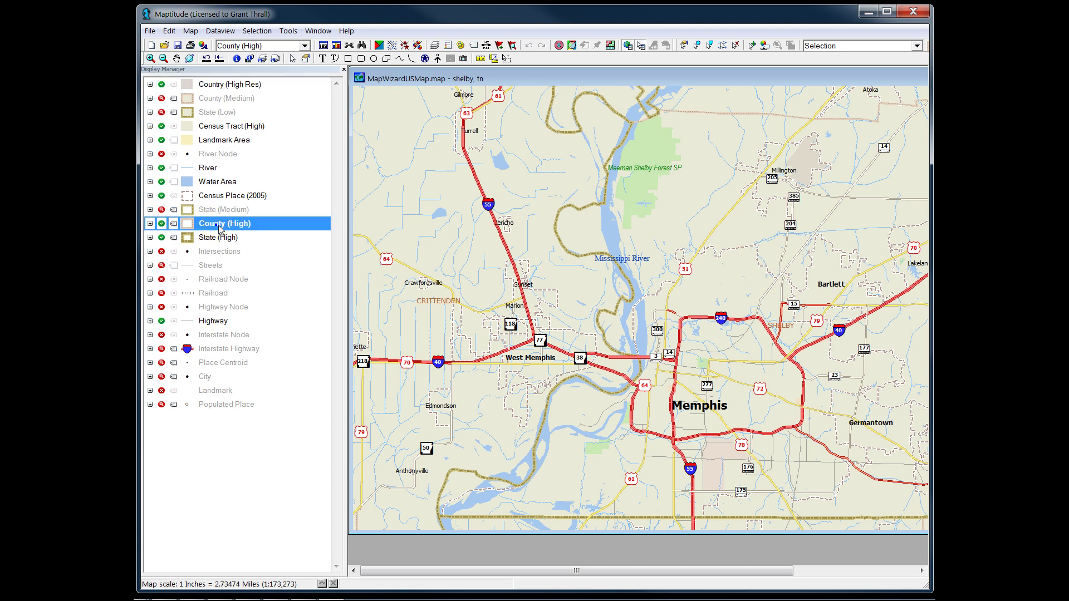
{"action": "left_click", "coordinate": [272, 235]}
Step: Select Shelby County on the map with the Select by Pointing tool
{"action": "left_click", "coordinate": [684, 46]}
{"action": "left_click", "coordinate": [712, 367]}
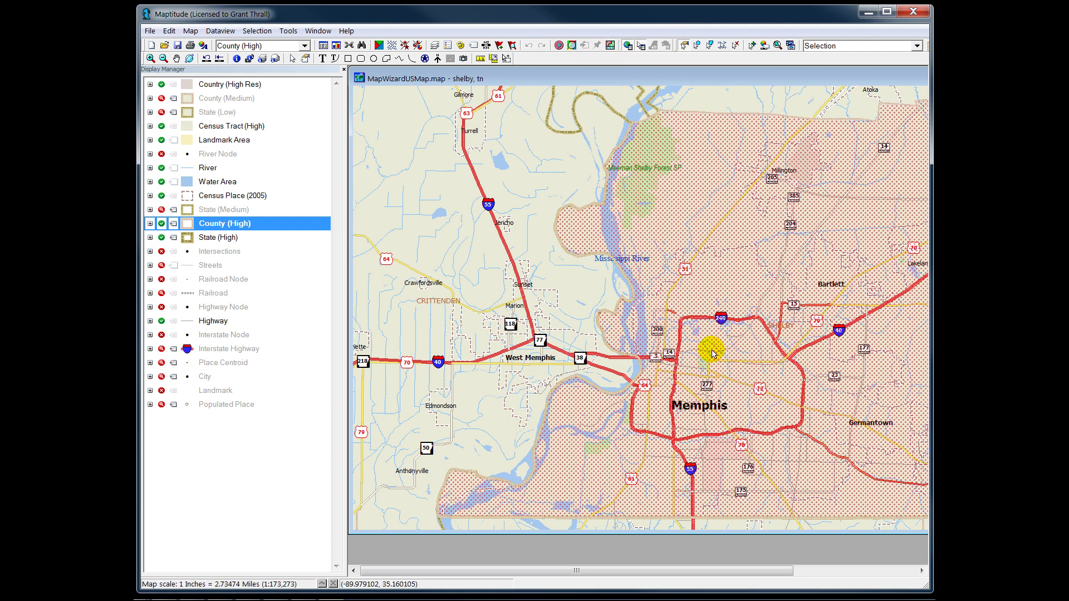
{"action": "left_click", "coordinate": [288, 31]}
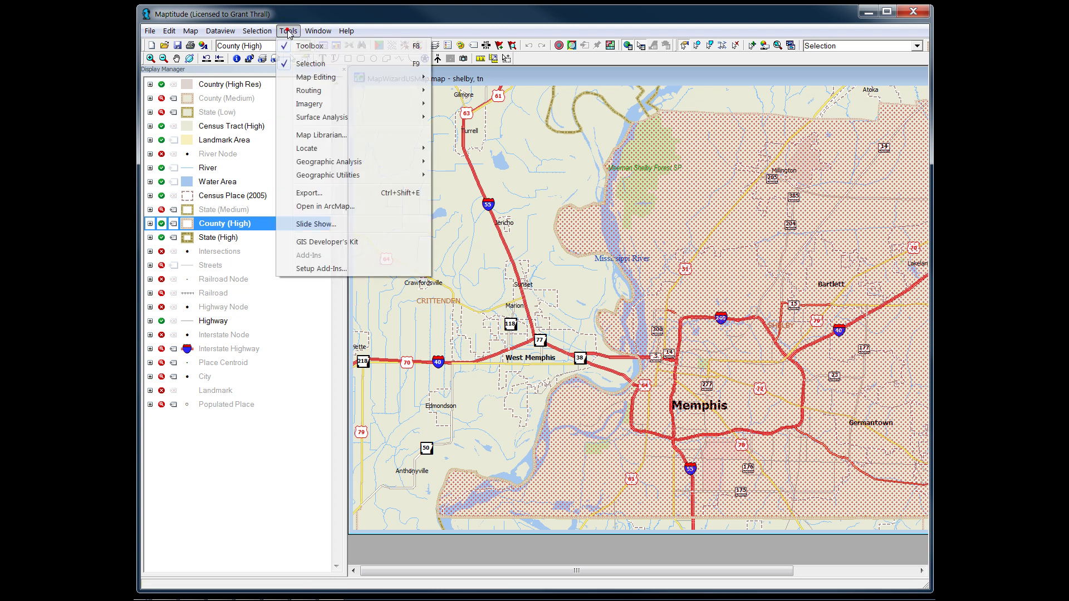
Step: Export the selection as a Standard Geographic File, layer name 'Shelby County', added to the map
{"action": "left_click", "coordinate": [308, 193]}
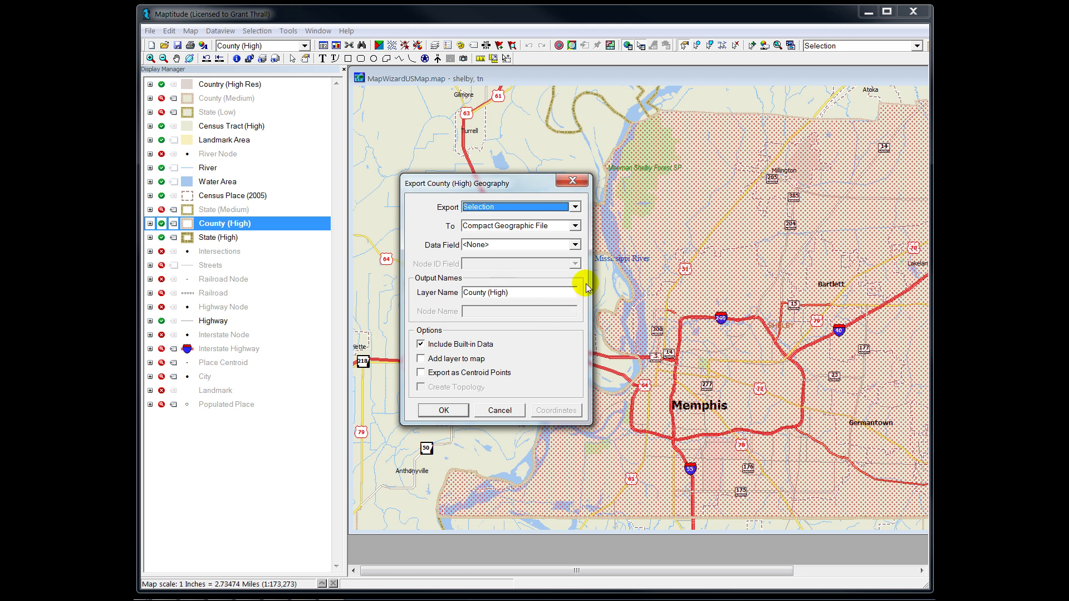
{"action": "left_click", "coordinate": [578, 226]}
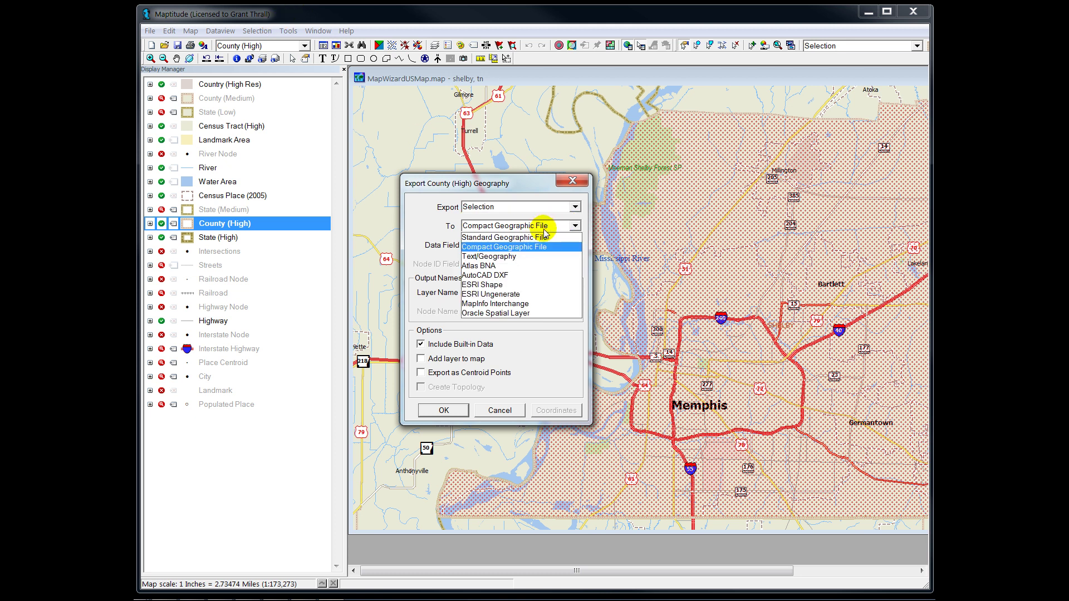
{"action": "left_click", "coordinate": [513, 240]}
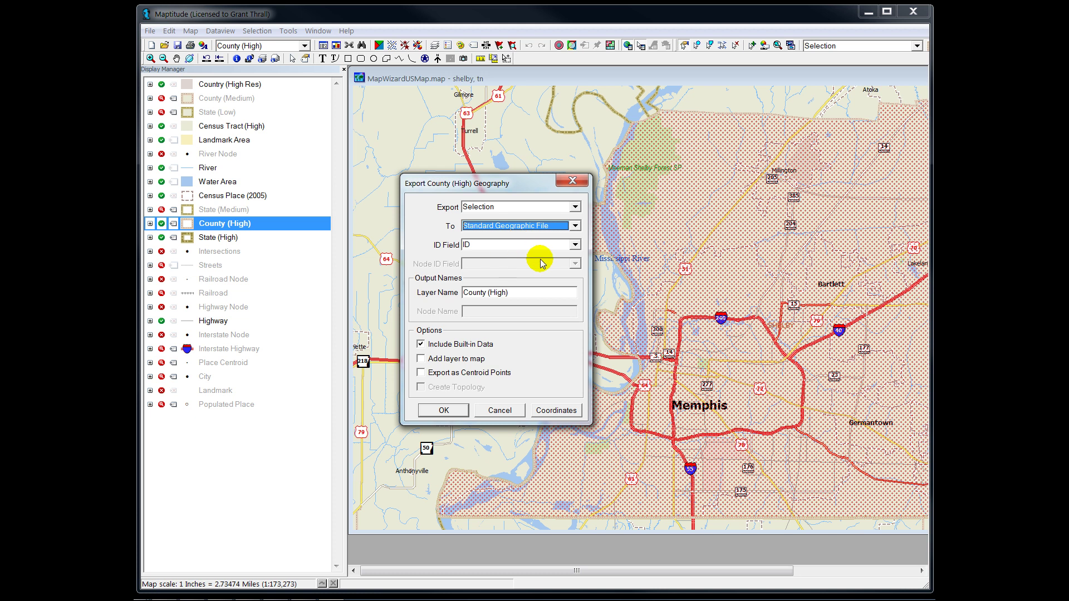
{"action": "left_click_drag", "start_coordinate": [530, 296], "coordinate": [432, 294]}
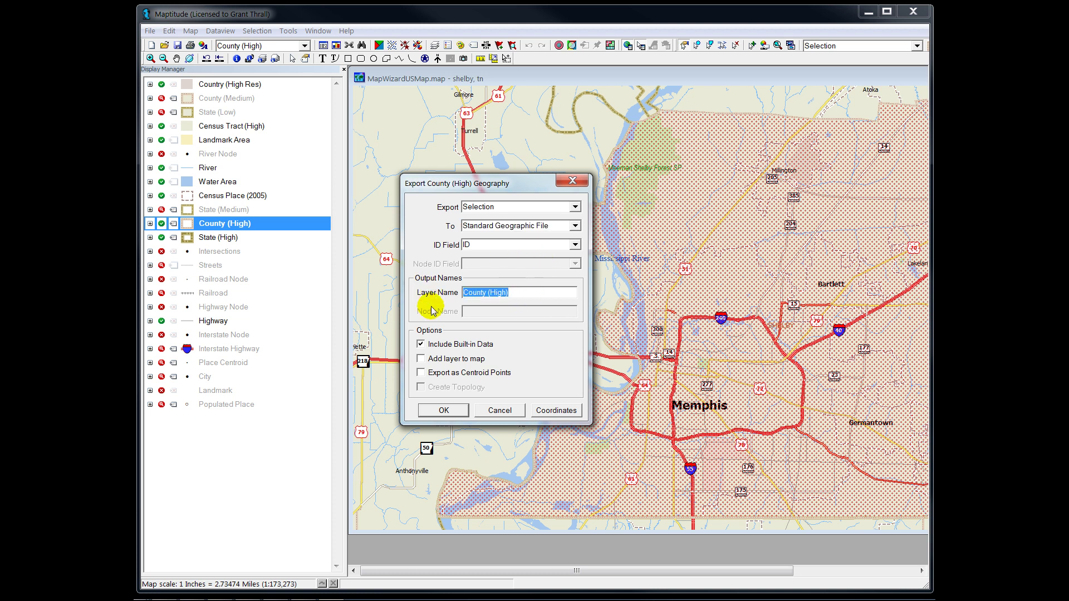
{"action": "type", "text": "Shelby County"}
{"action": "left_click", "coordinate": [421, 359]}
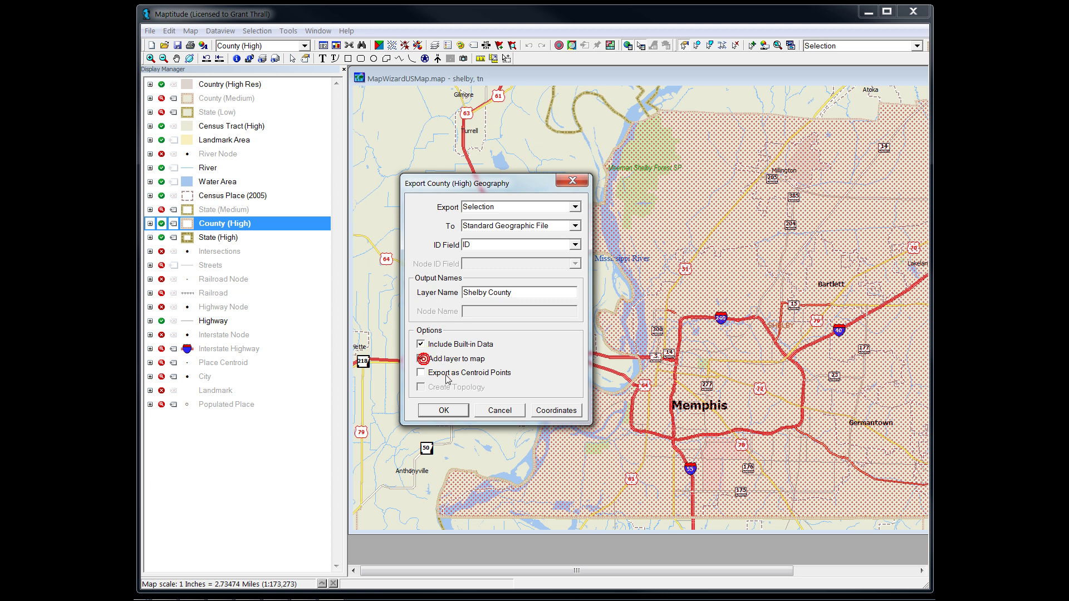
{"action": "left_click", "coordinate": [455, 416]}
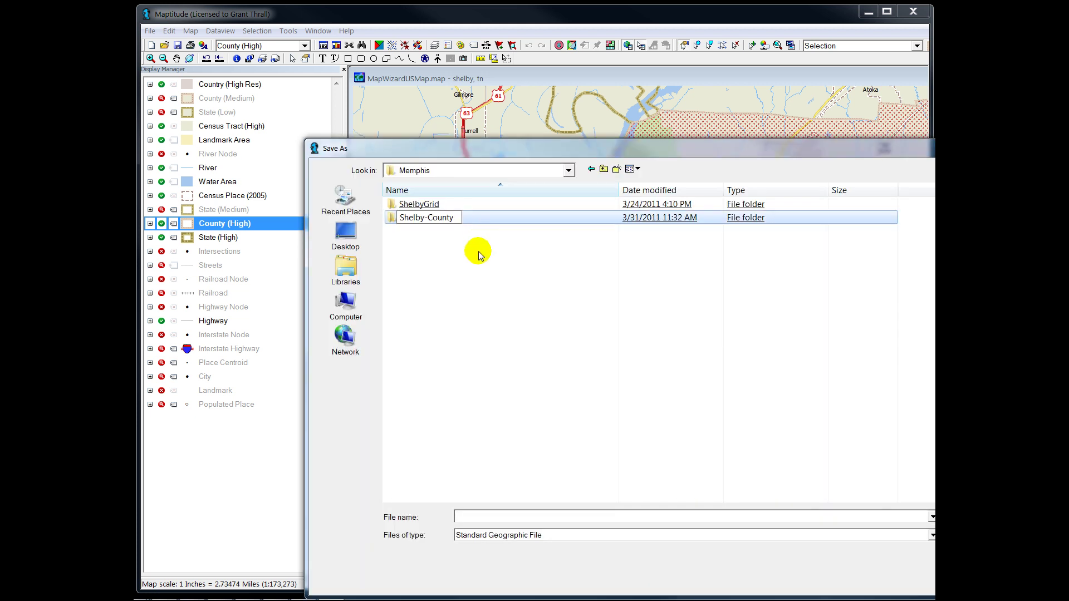
Step: Save the export as Shelby-County-Boundary in the Shelby-County folder and hide County (High)
{"action": "left_click", "coordinate": [426, 218]}
{"action": "double_click", "coordinate": [426, 218]}
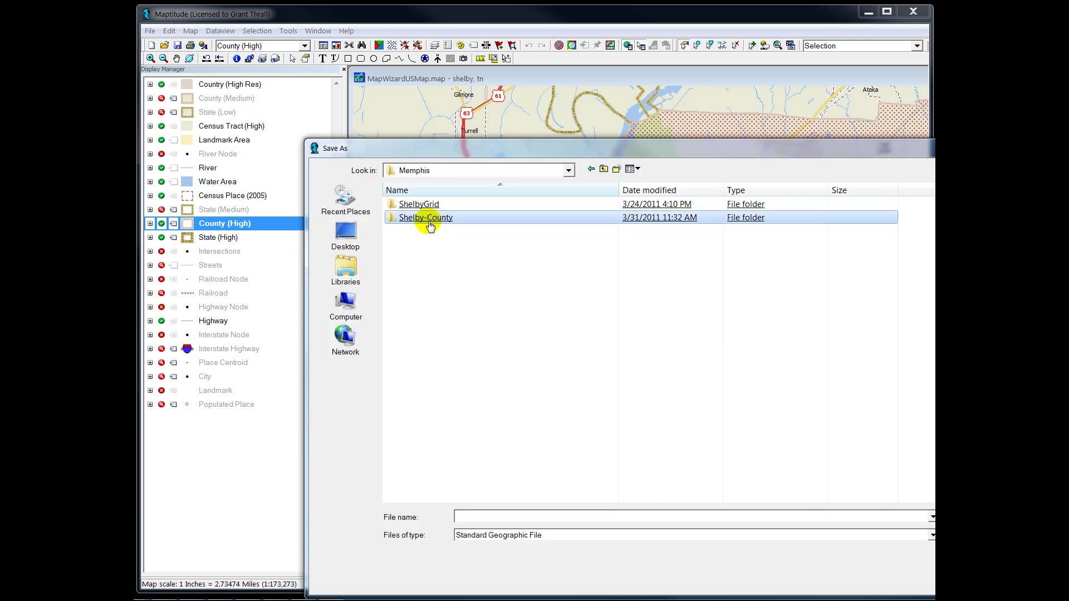
{"action": "left_click", "coordinate": [535, 517]}
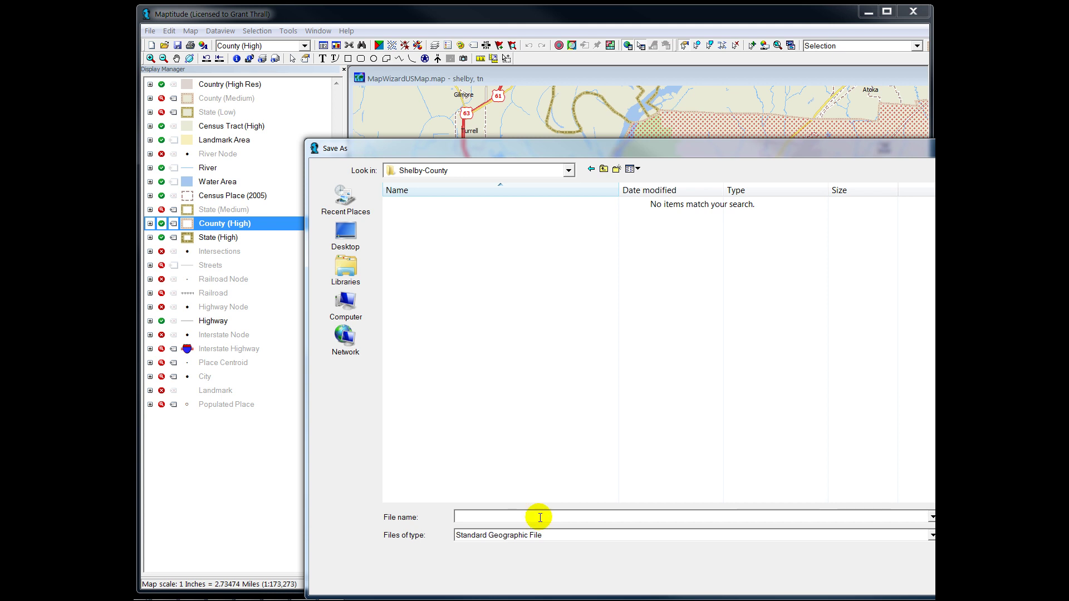
{"action": "type", "text": "Shelby-County-Boundary"}
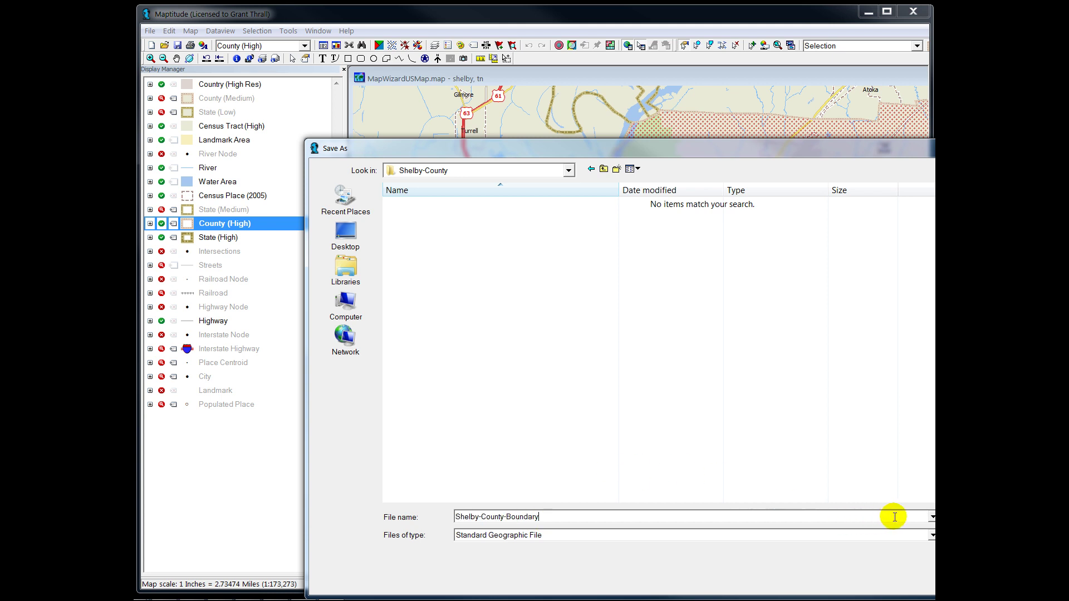
{"action": "key", "text": "Return"}
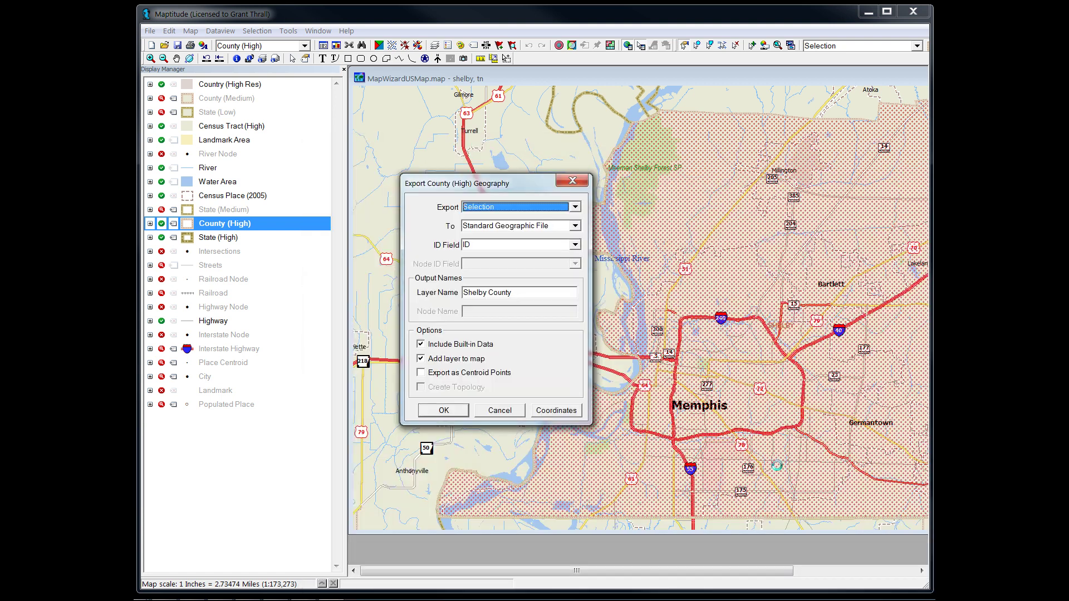
{"action": "left_click", "coordinate": [162, 223]}
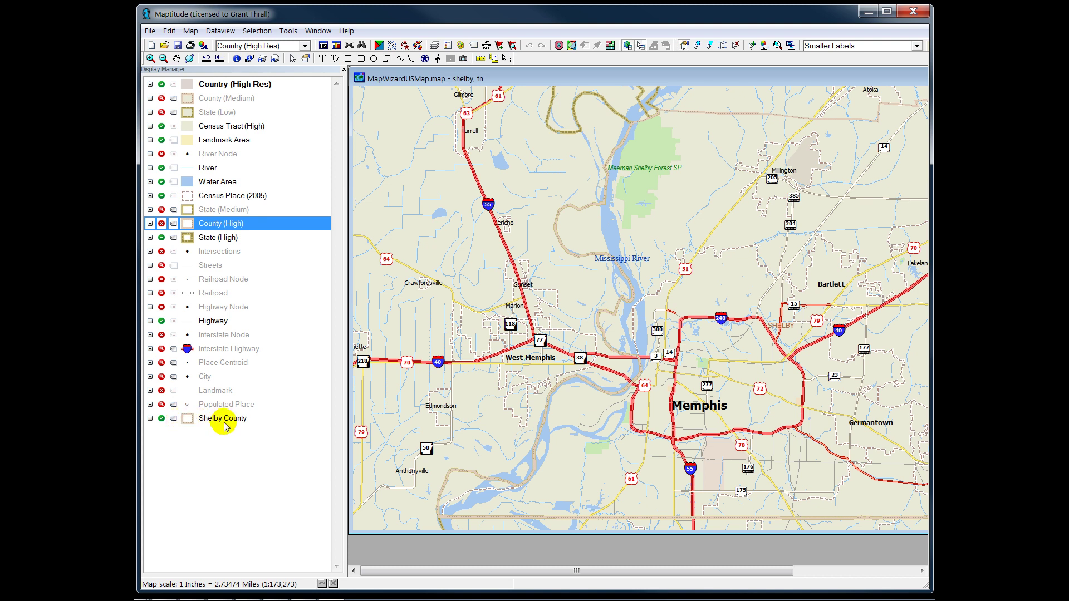
Step: Style the Shelby County layer with an olive-green border of width 4, apply and confirm
{"action": "left_click", "coordinate": [200, 424]}
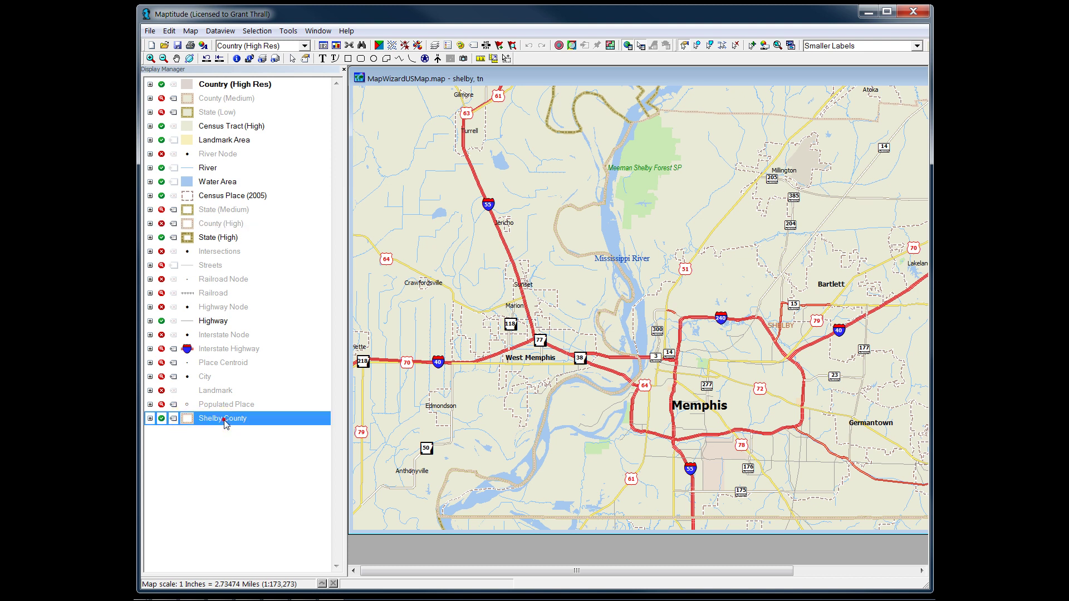
{"action": "left_click", "coordinate": [188, 418]}
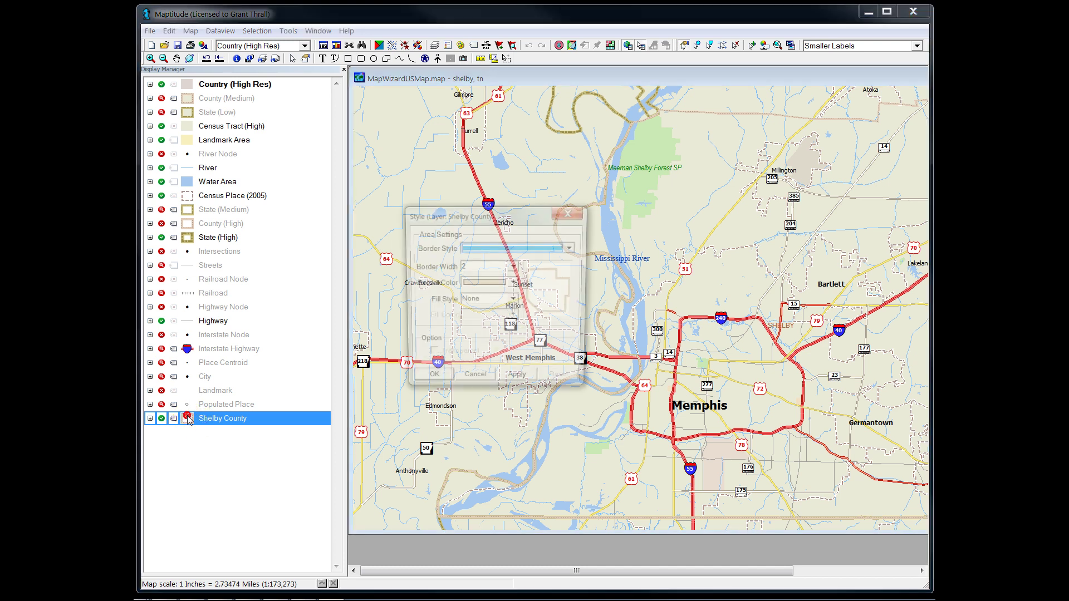
{"action": "left_click", "coordinate": [513, 283]}
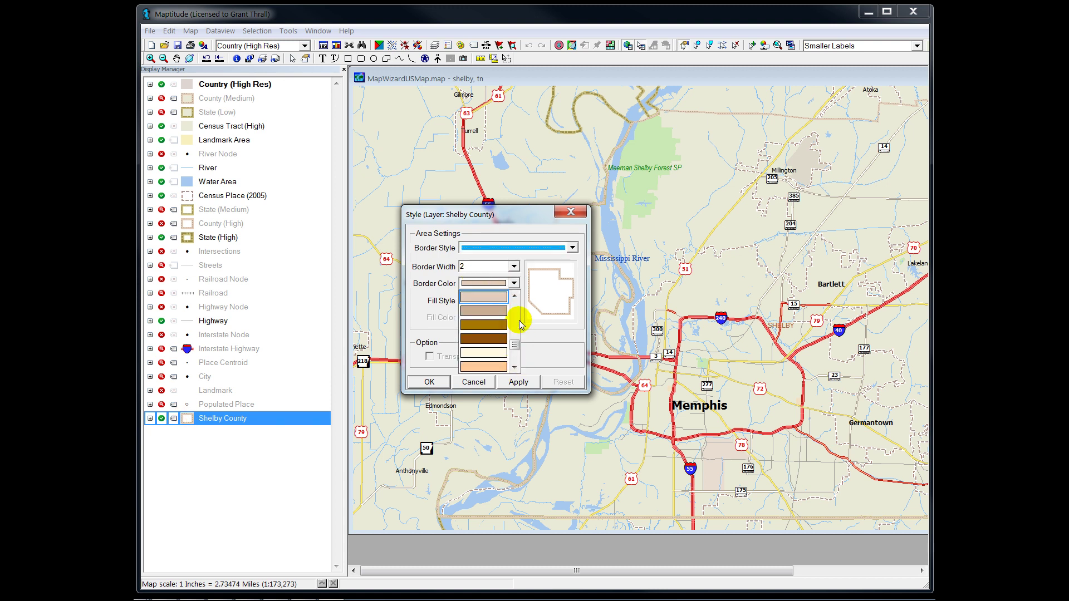
{"action": "left_click", "coordinate": [515, 300]}
{"action": "left_click", "coordinate": [516, 300]}
{"action": "left_click", "coordinate": [515, 298]}
{"action": "left_click", "coordinate": [515, 298]}
{"action": "left_click", "coordinate": [515, 298]}
{"action": "left_click", "coordinate": [514, 298]}
{"action": "left_click", "coordinate": [488, 300]}
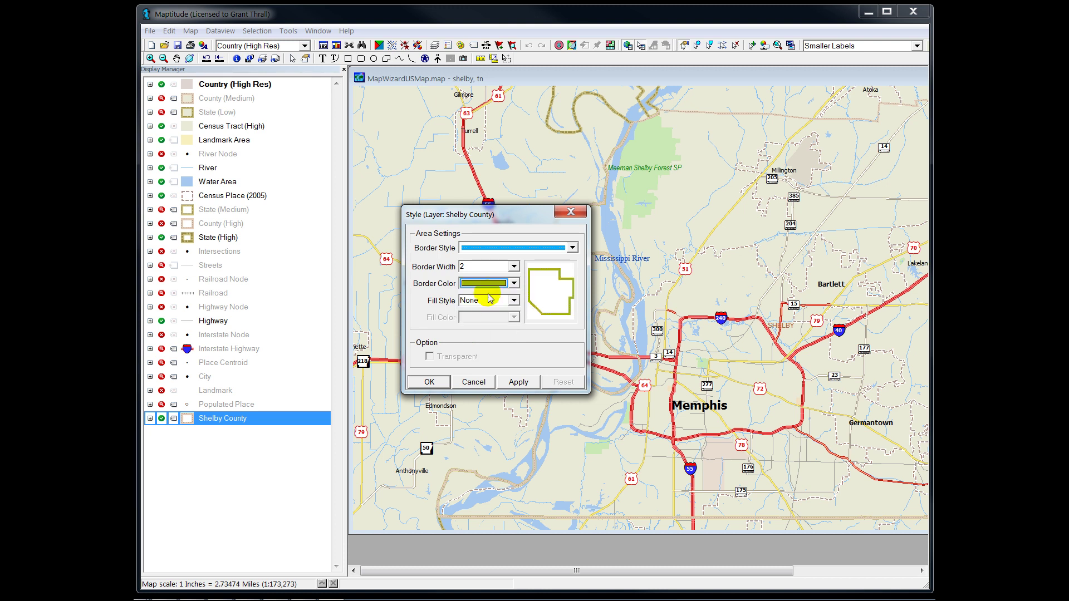
{"action": "left_click", "coordinate": [515, 267]}
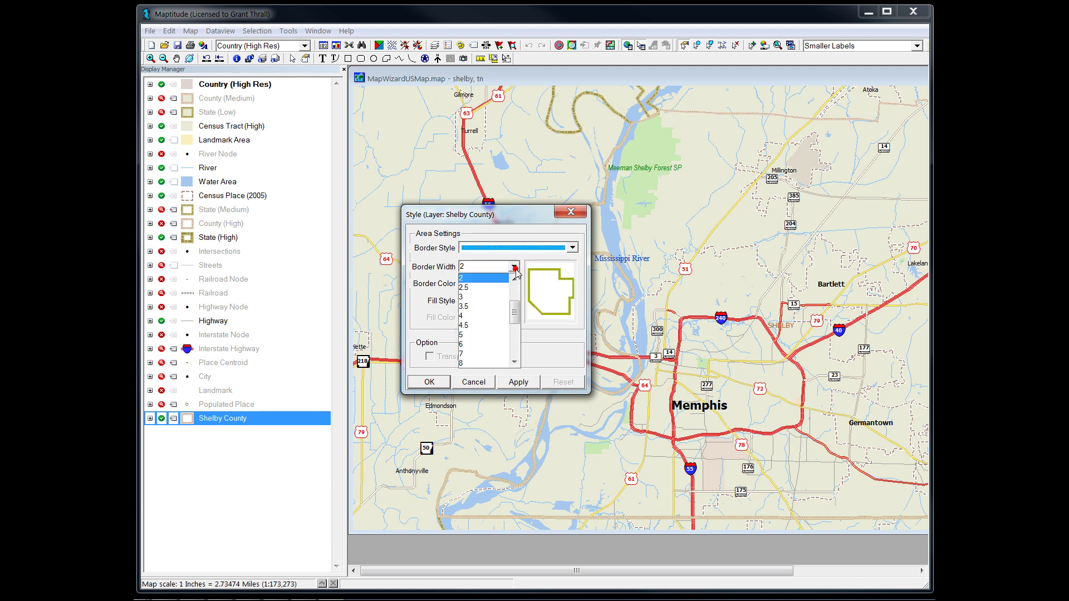
{"action": "left_click", "coordinate": [474, 317]}
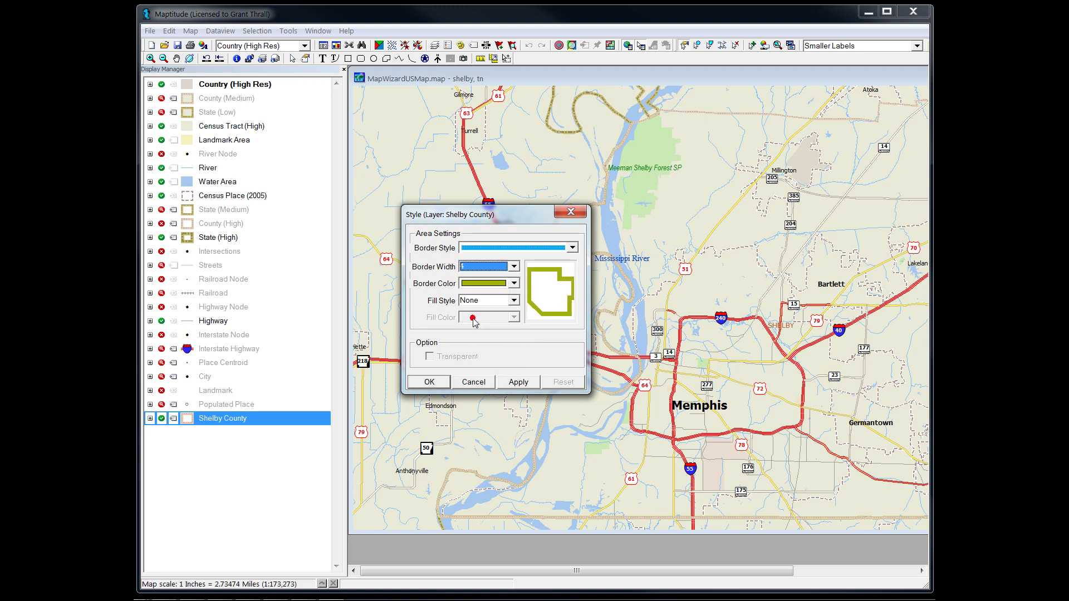
{"action": "left_click", "coordinate": [520, 384]}
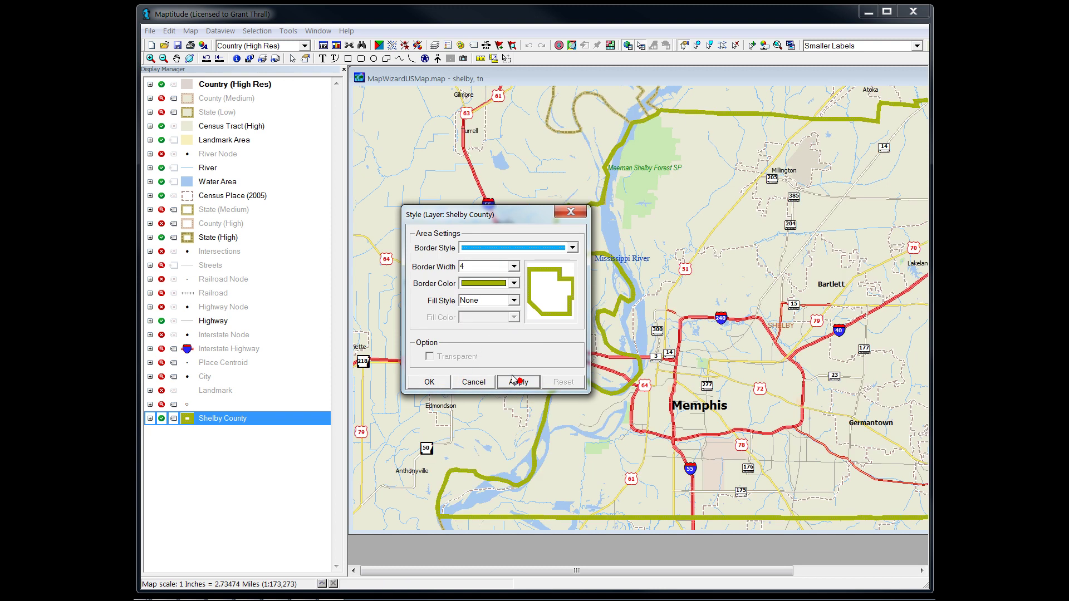
{"action": "left_click", "coordinate": [433, 382]}
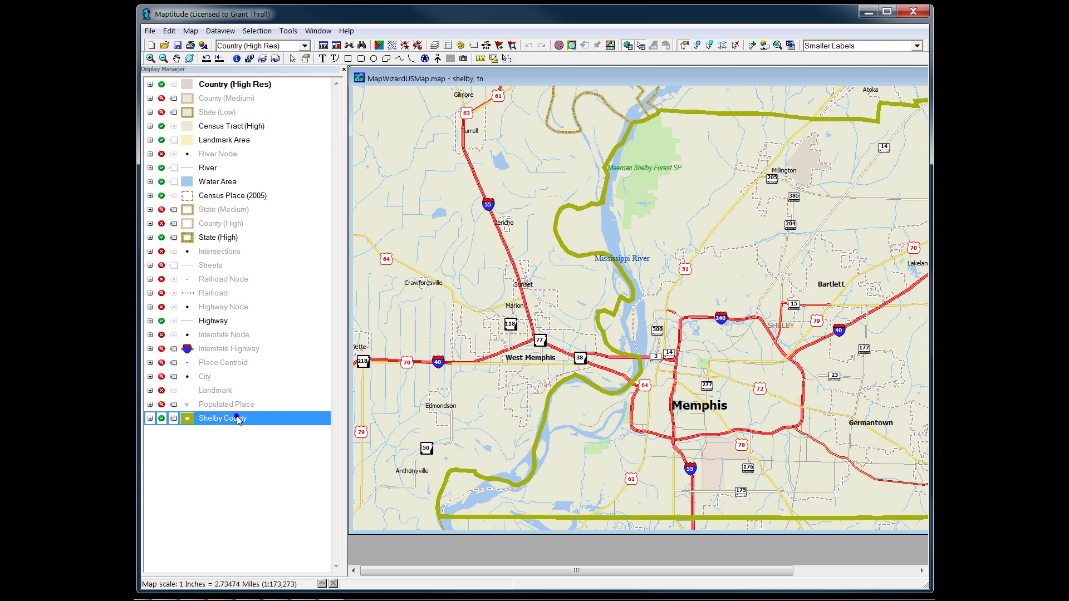
Step: Zoom to the Shelby County layer's extent and pan so the whole county sits centred
{"action": "right_click", "coordinate": [238, 421]}
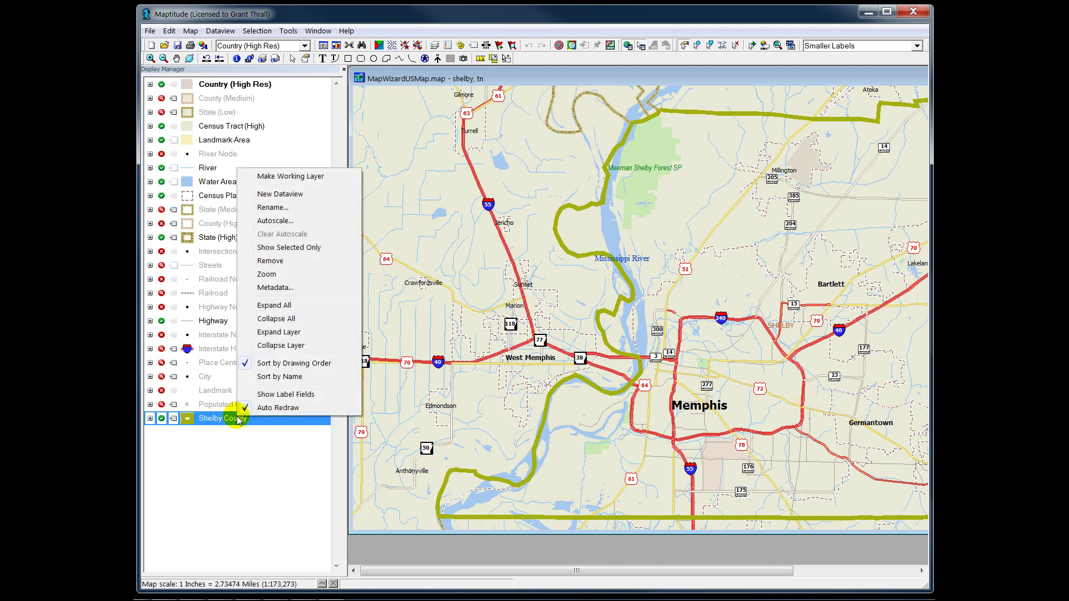
{"action": "left_click", "coordinate": [291, 278]}
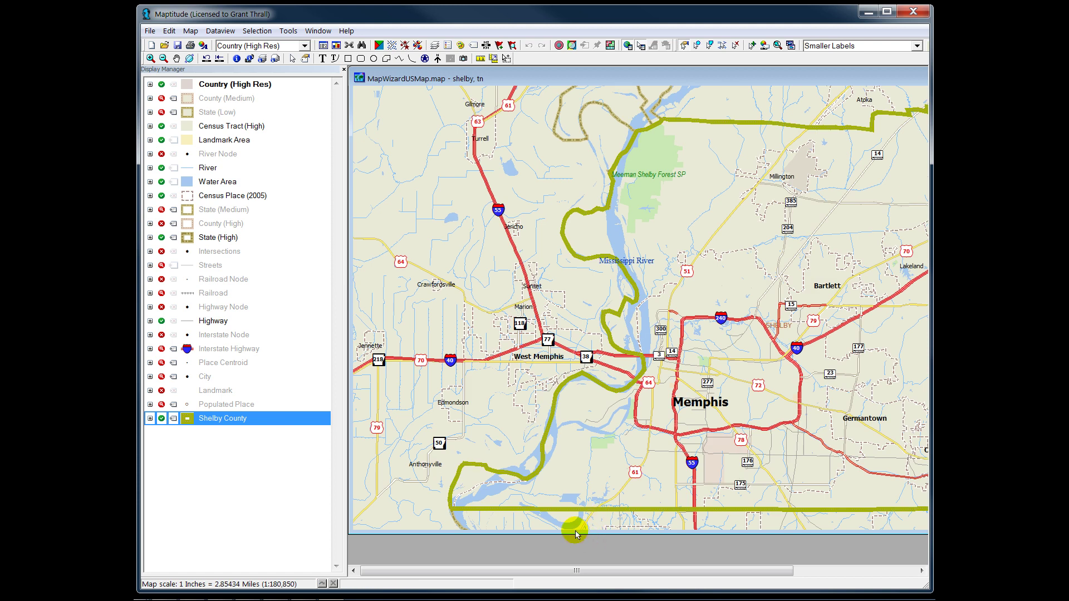
{"action": "left_click", "coordinate": [177, 59]}
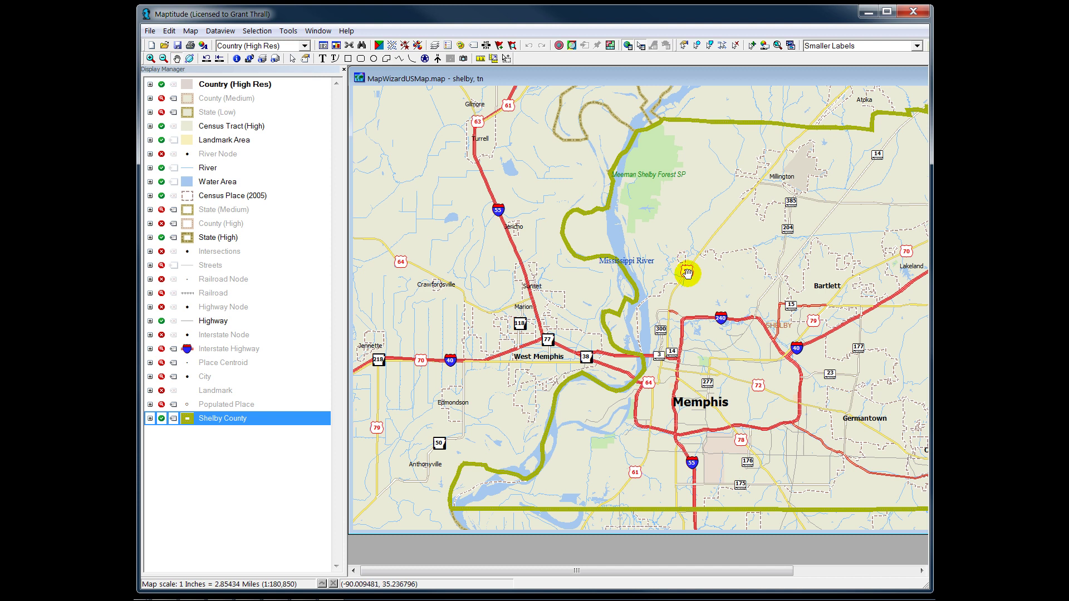
{"action": "mouse_move", "coordinate": [785, 172]}
{"action": "left_mouse_down"}
{"action": "mouse_move", "coordinate": [648, 167]}
{"action": "mouse_move", "coordinate": [697, 176]}
{"action": "left_mouse_up"}
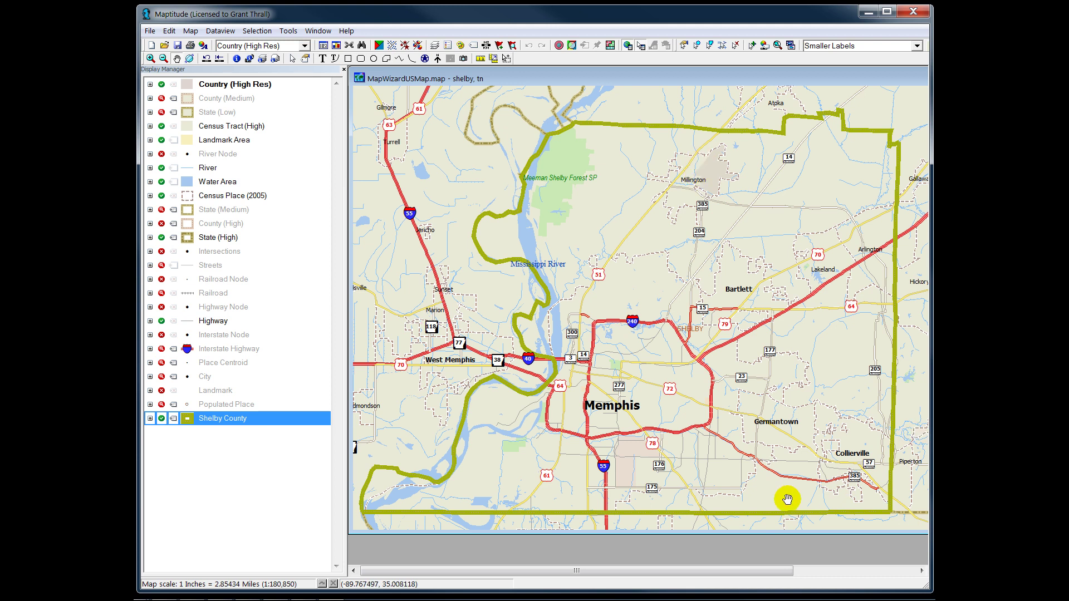
{"action": "left_click_drag", "start_coordinate": [815, 532], "coordinate": [814, 565]}
{"action": "left_click_drag", "start_coordinate": [760, 408], "coordinate": [763, 390]}
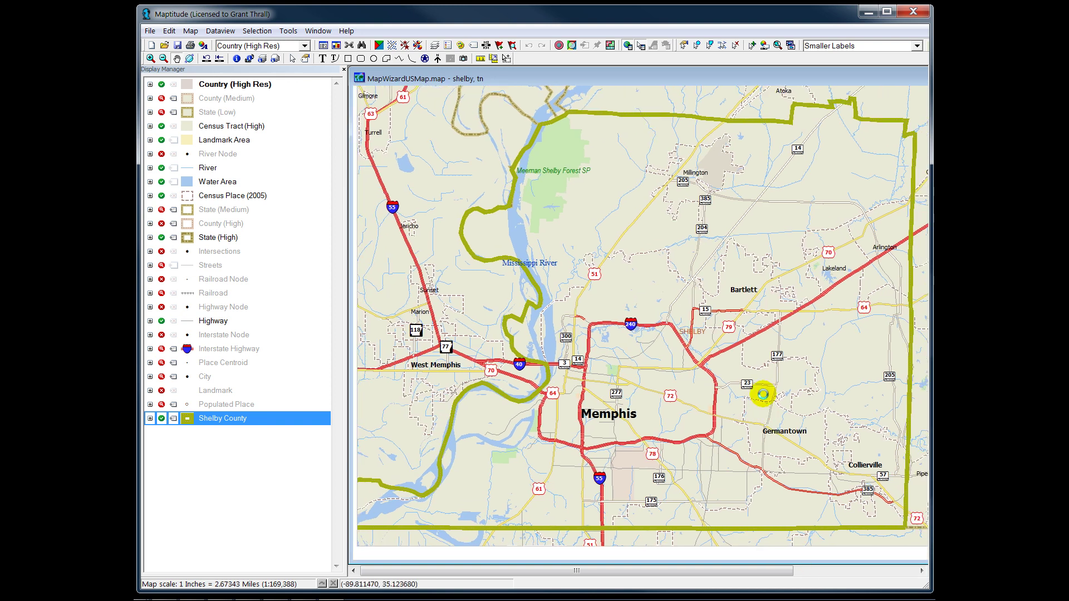
{"action": "scroll", "coordinate": [711, 100], "scroll_direction": "down", "scroll_amount": 1}
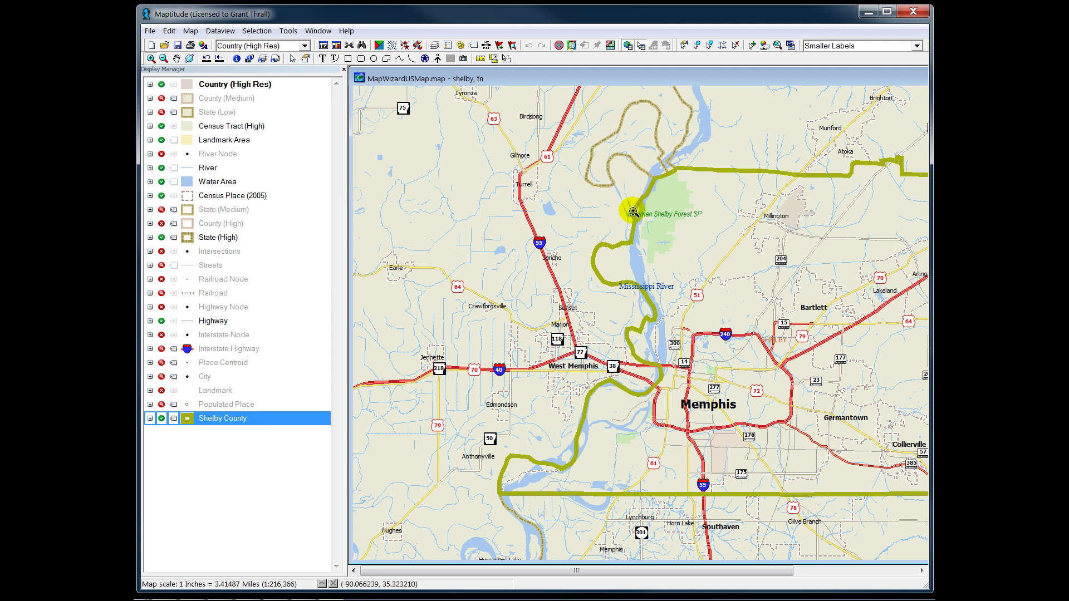
{"action": "left_click", "coordinate": [177, 58]}
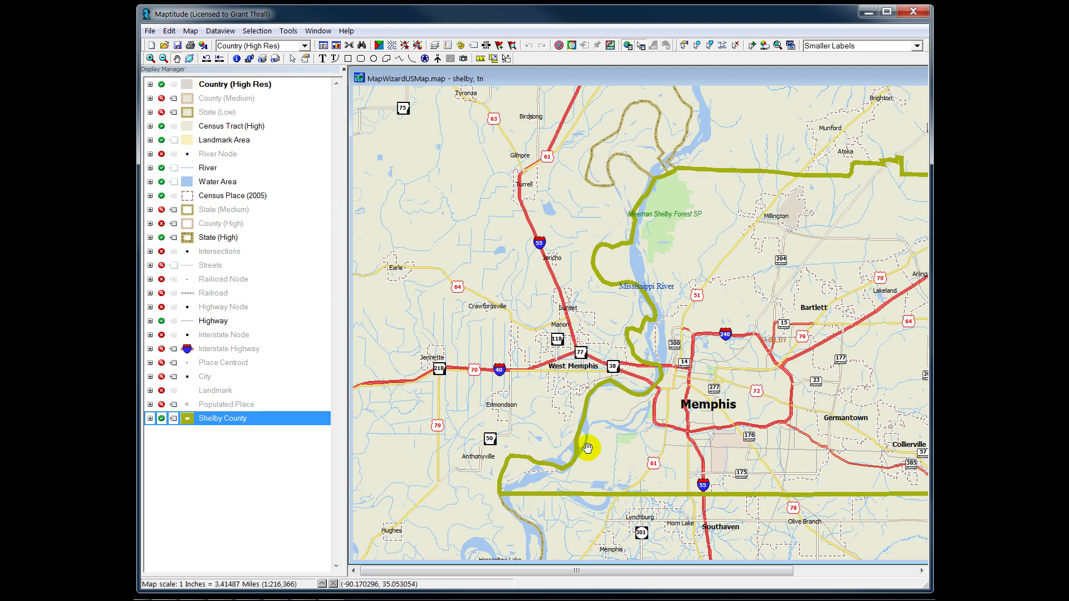
{"action": "left_click_drag", "start_coordinate": [761, 379], "coordinate": [682, 372]}
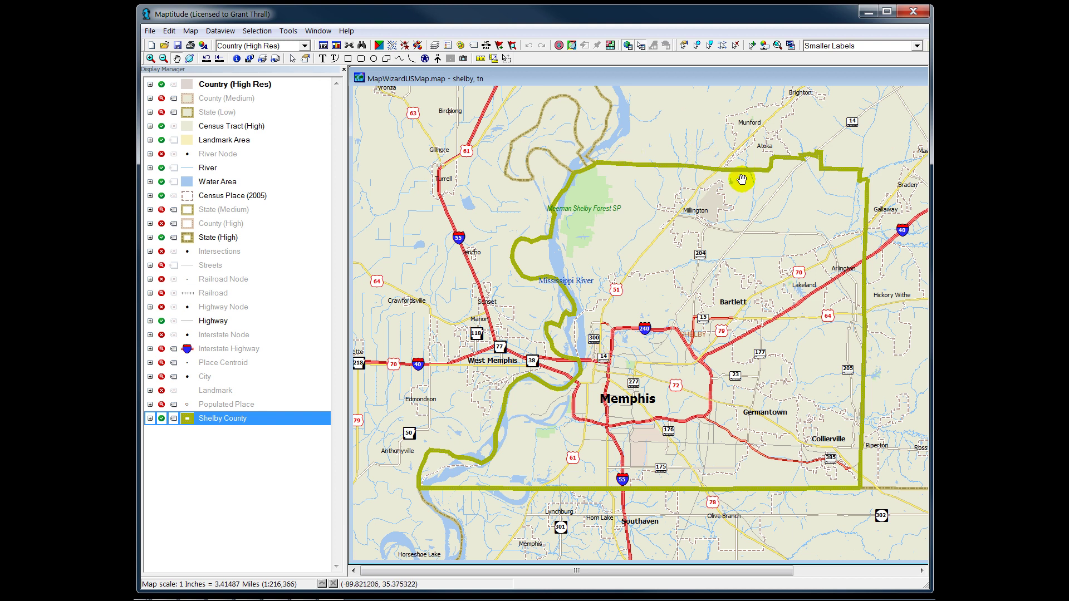
Step: Start a new vector grid named Shelby County Grid 3x3 using fixed-size cells
{"action": "left_click", "coordinate": [290, 31]}
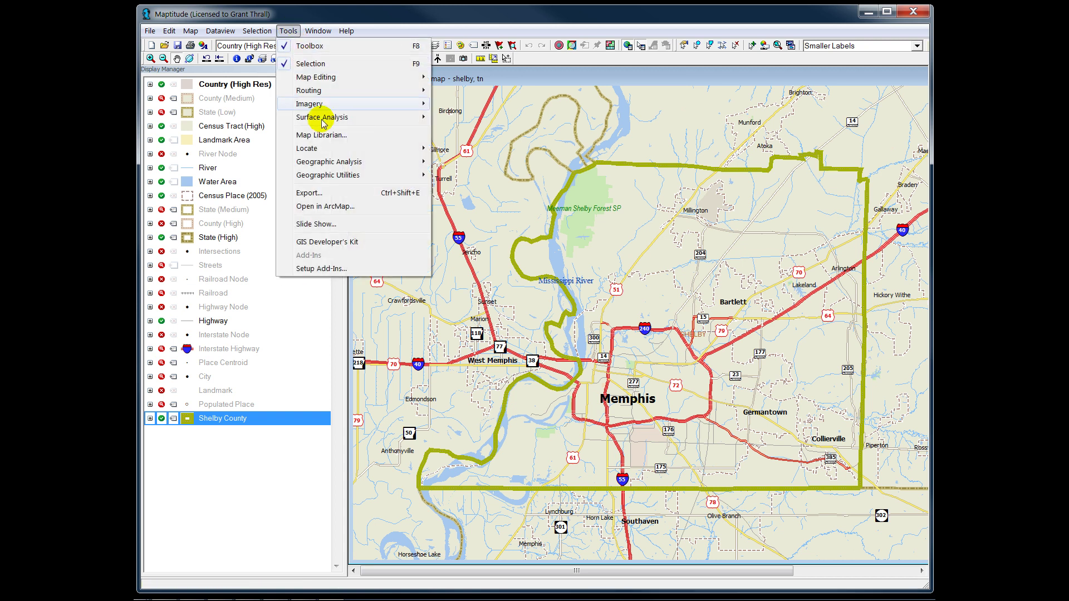
{"action": "mouse_move", "coordinate": [344, 176]}
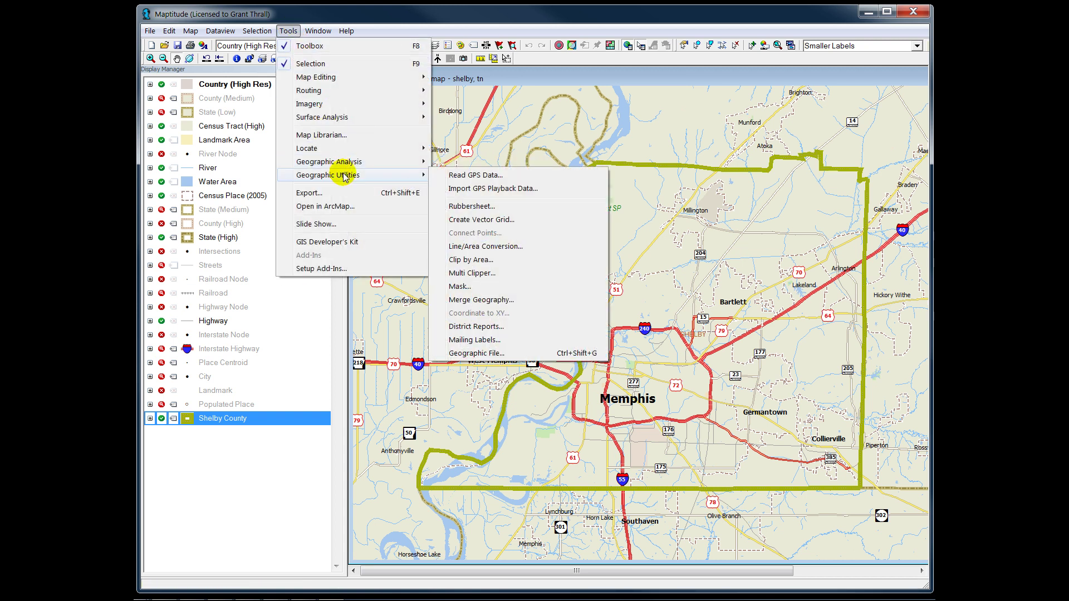
{"action": "left_click", "coordinate": [483, 221]}
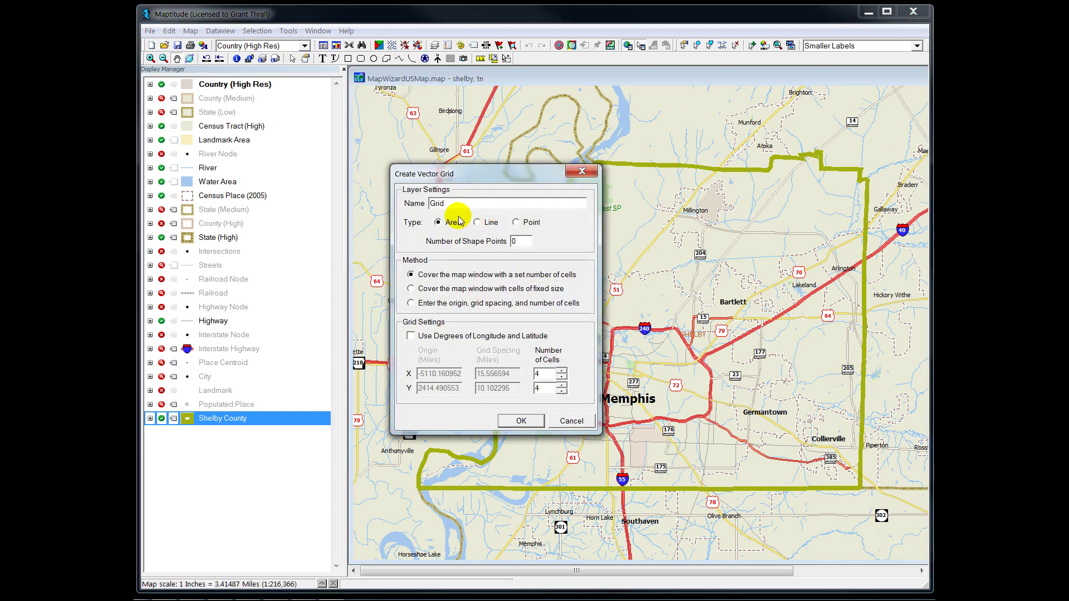
{"action": "double_click", "coordinate": [466, 204]}
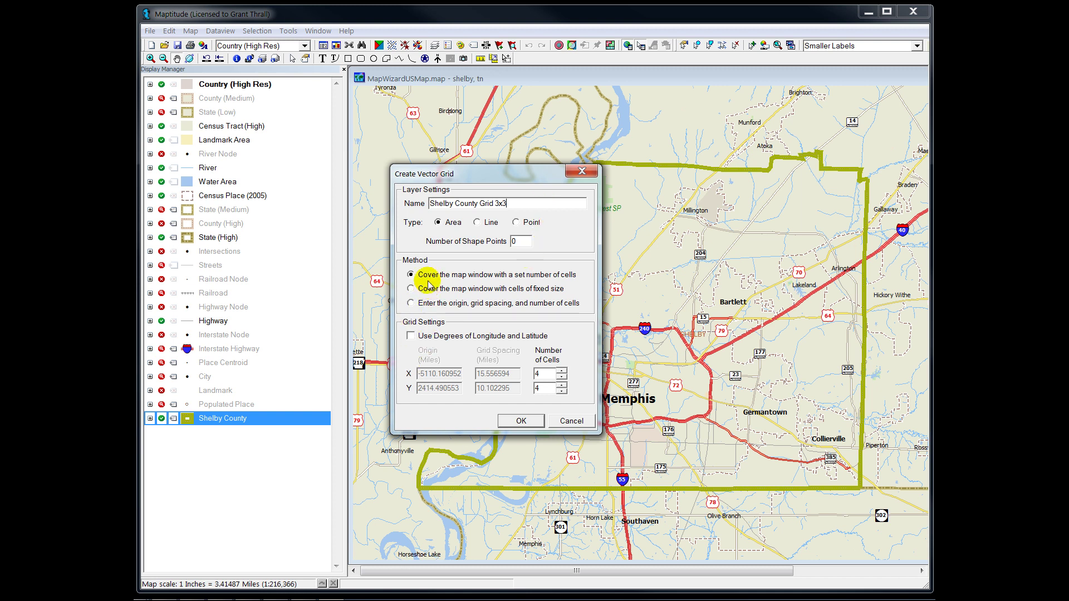
{"action": "left_click", "coordinate": [413, 289]}
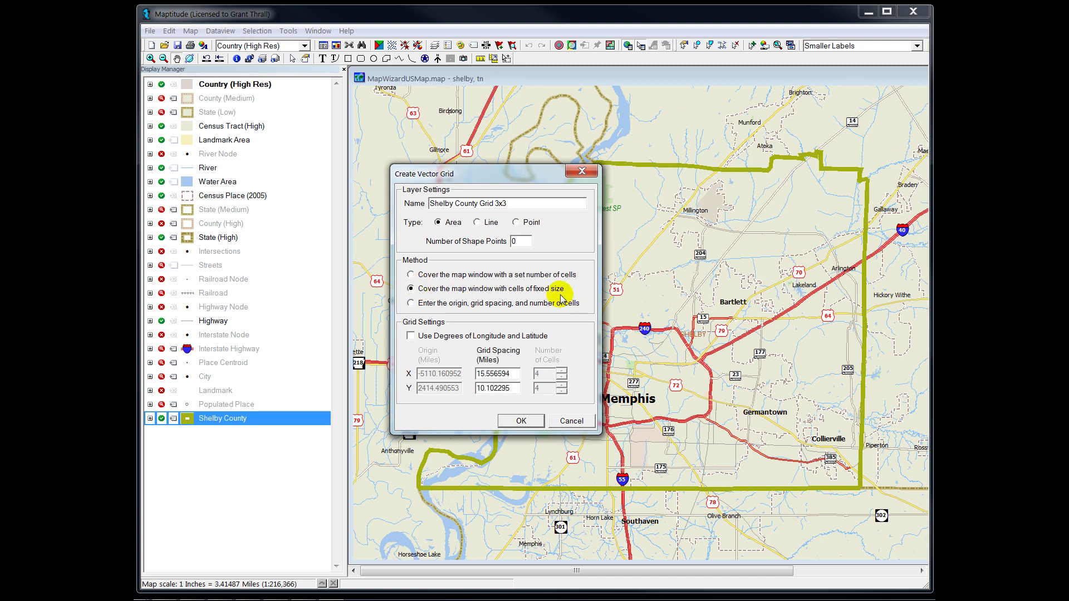
Step: Set X and Y spacing to 3 miles and save the grid as Shelby-3x3
{"action": "double_click", "coordinate": [508, 373]}
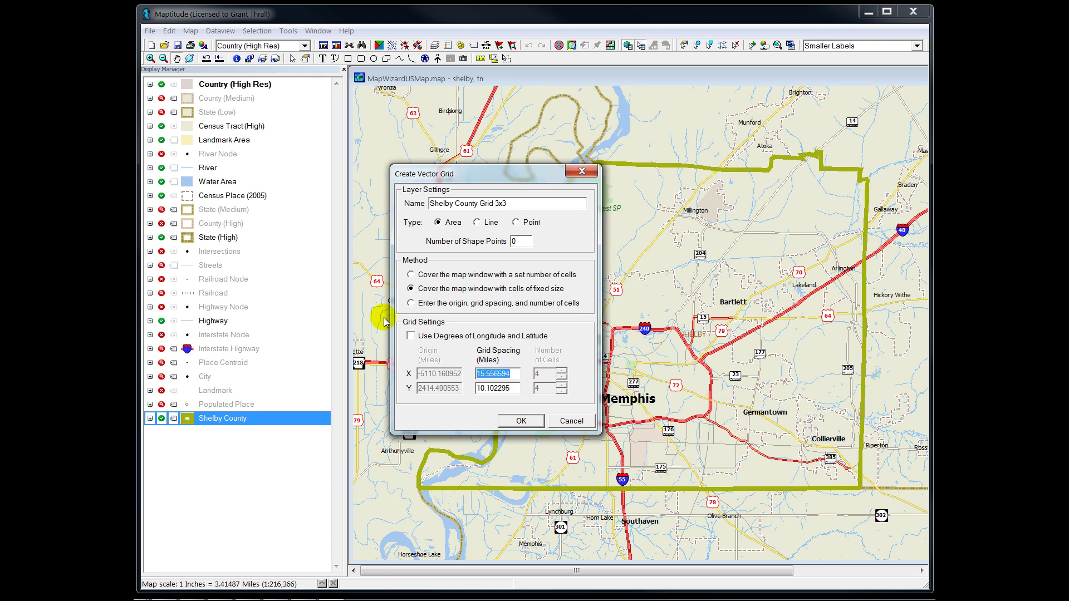
{"action": "type", "text": "3"}
{"action": "left_click", "coordinate": [509, 389]}
{"action": "double_click", "coordinate": [509, 389]}
{"action": "type", "text": "3"}
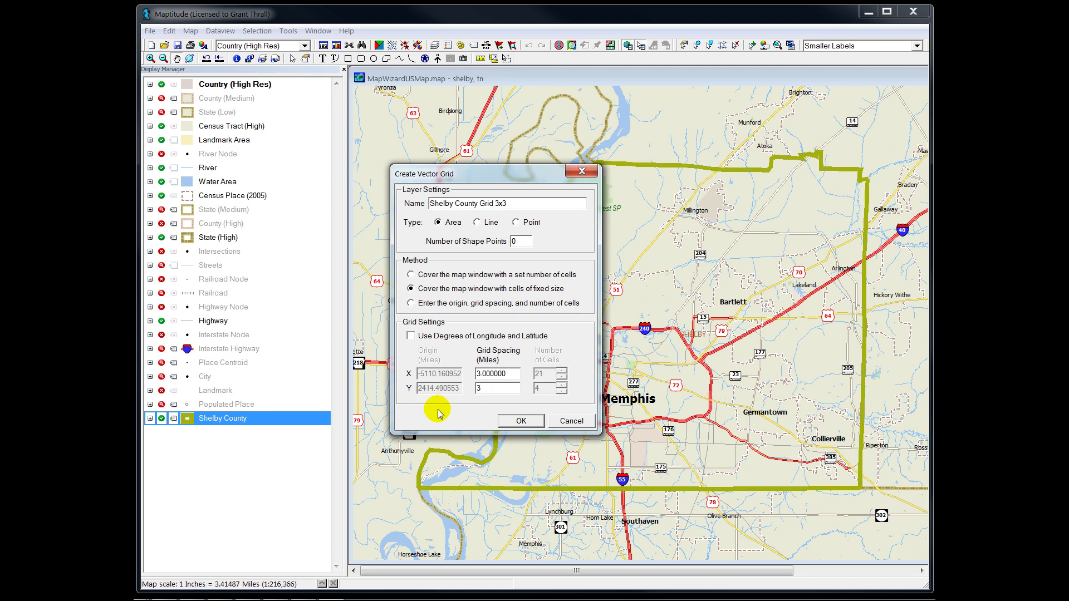
{"action": "left_click", "coordinate": [527, 424]}
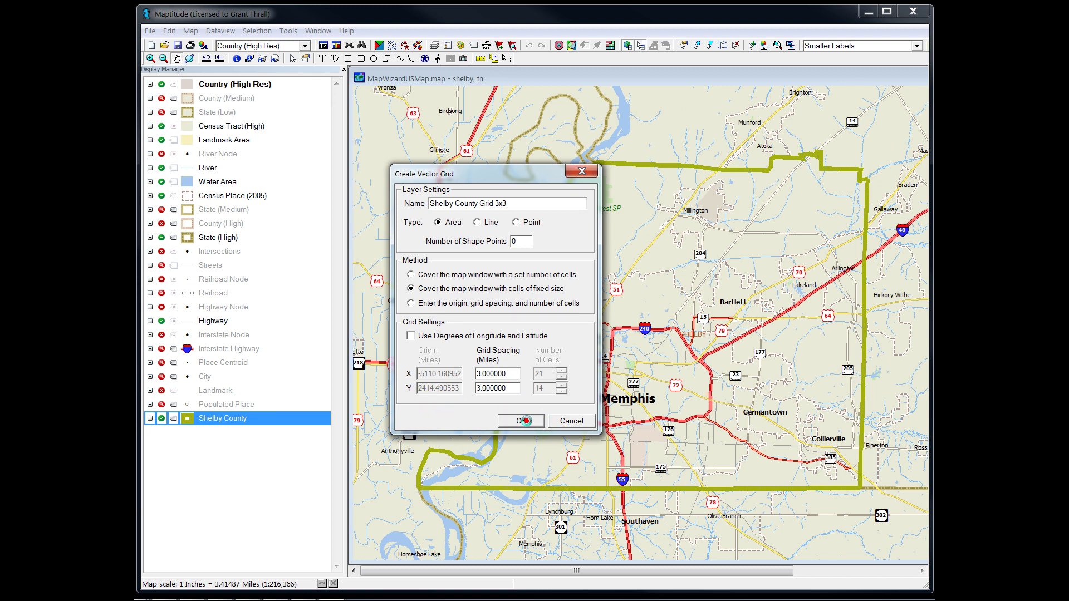
{"action": "left_click", "coordinate": [662, 519]}
{"action": "type", "text": "Shelby-3x3"}
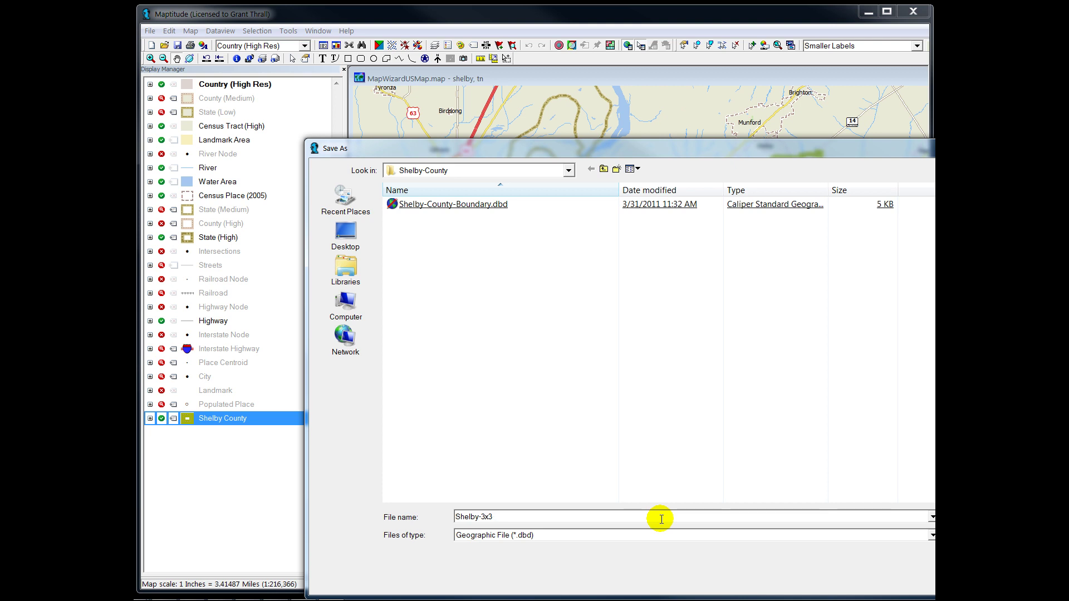
{"action": "key", "text": "Return"}
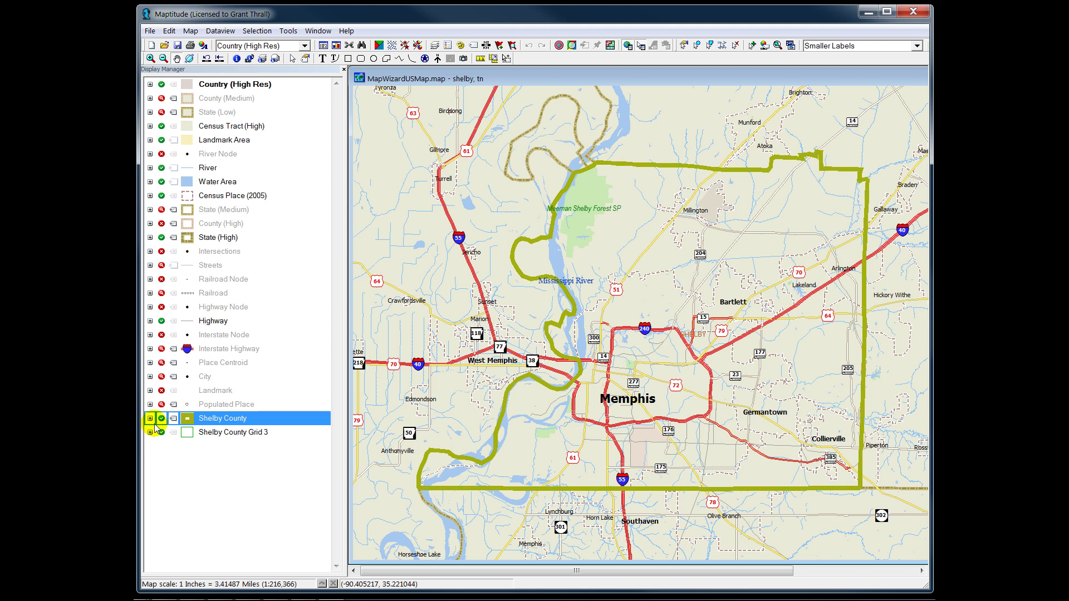
Step: Give the grid layer a pink border with width 3.5 in its Style dialog
{"action": "left_click", "coordinate": [187, 433]}
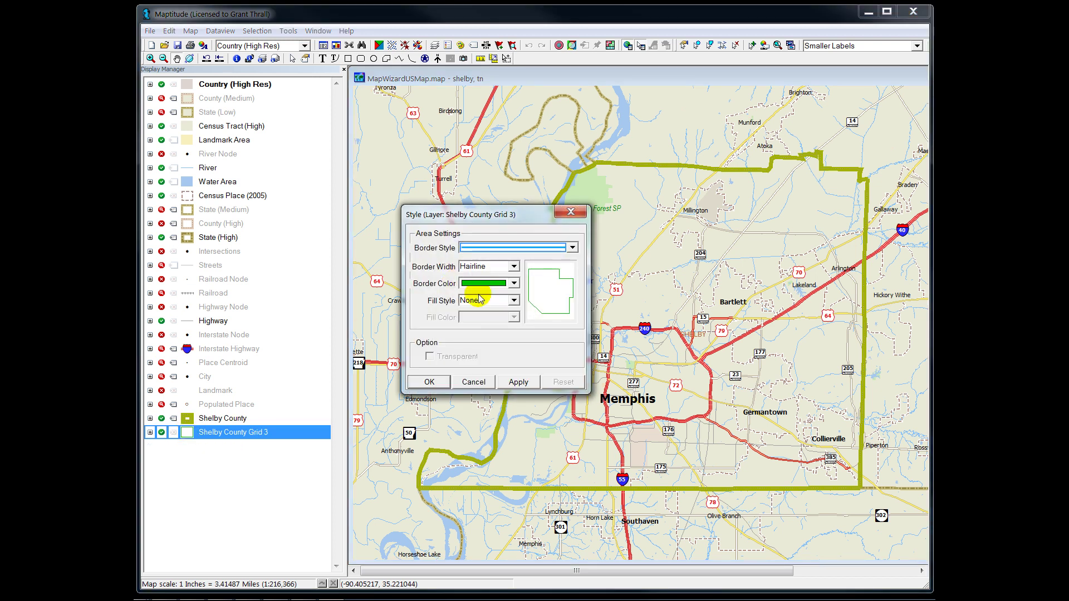
{"action": "left_click", "coordinate": [514, 283]}
{"action": "scroll", "coordinate": [497, 342], "scroll_direction": "down", "scroll_amount": 5}
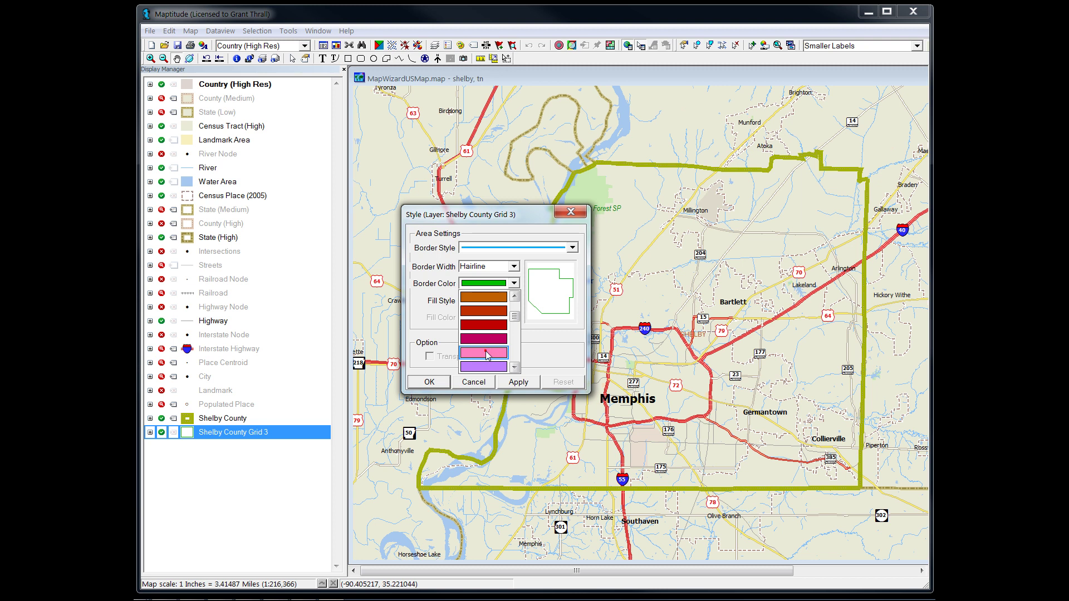
{"action": "left_click", "coordinate": [484, 353]}
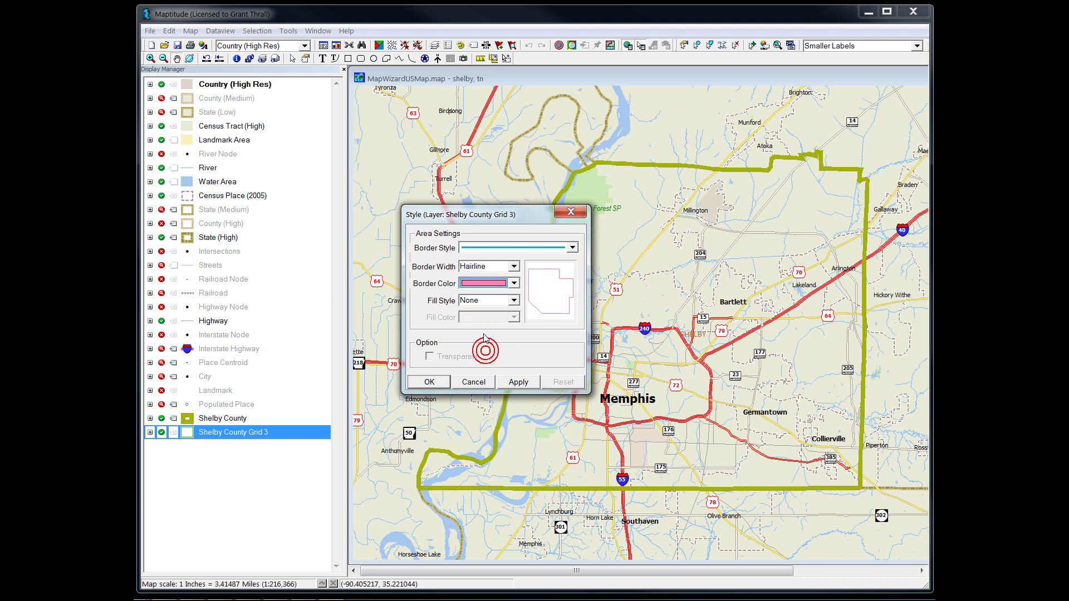
{"action": "left_click", "coordinate": [514, 269]}
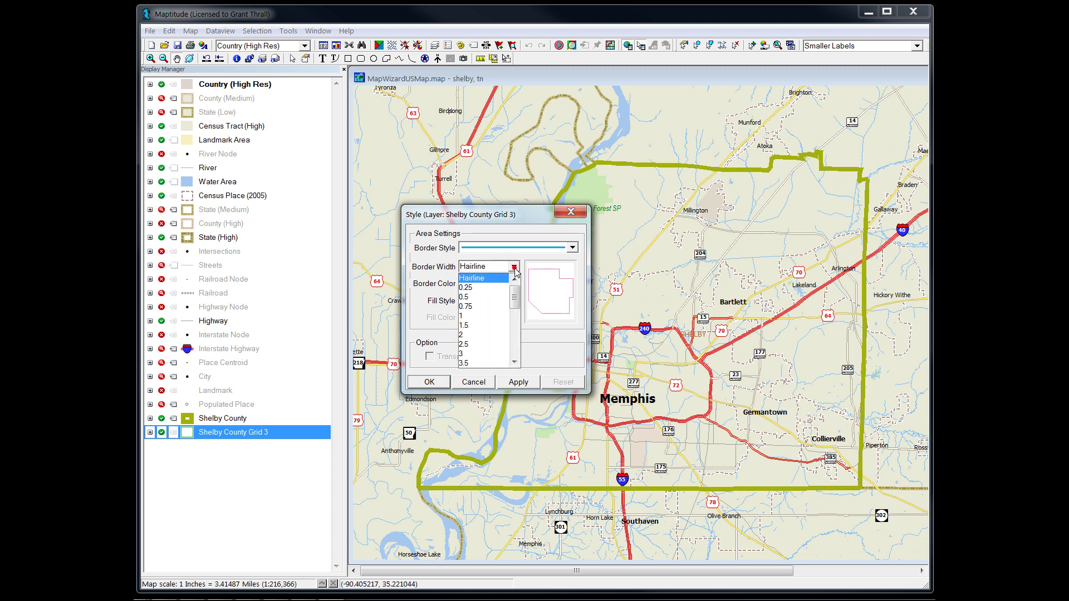
{"action": "left_click", "coordinate": [479, 362]}
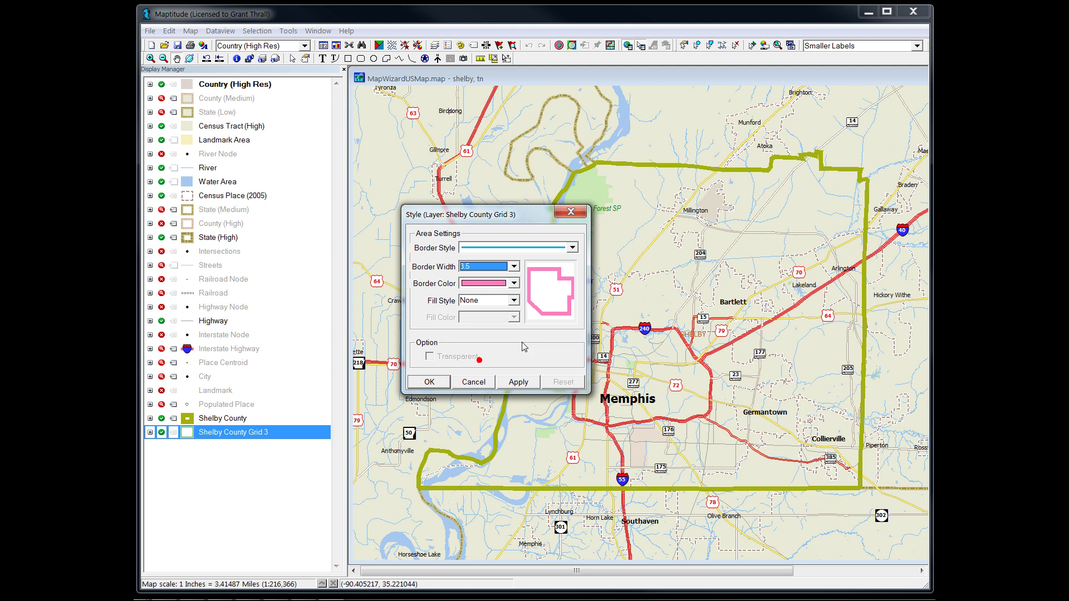
Step: Confirm the pink, 3.5-width grid style with OK
{"action": "left_click", "coordinate": [439, 385]}
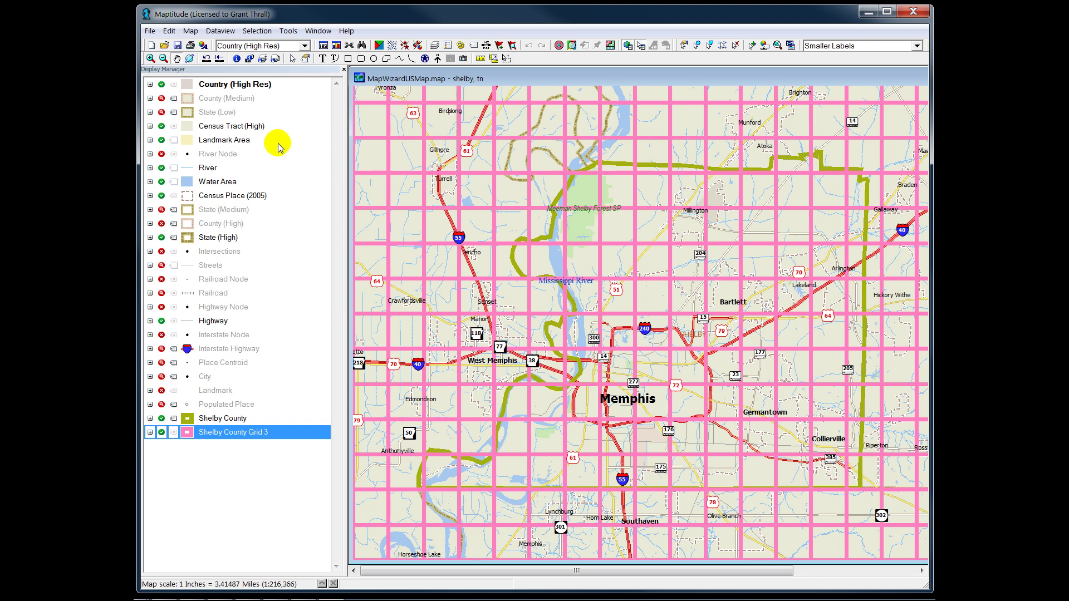
Step: Cancel the overlay begun on the wrong layer and make Shelby County Grid 3 the working layer
{"action": "left_click", "coordinate": [572, 46]}
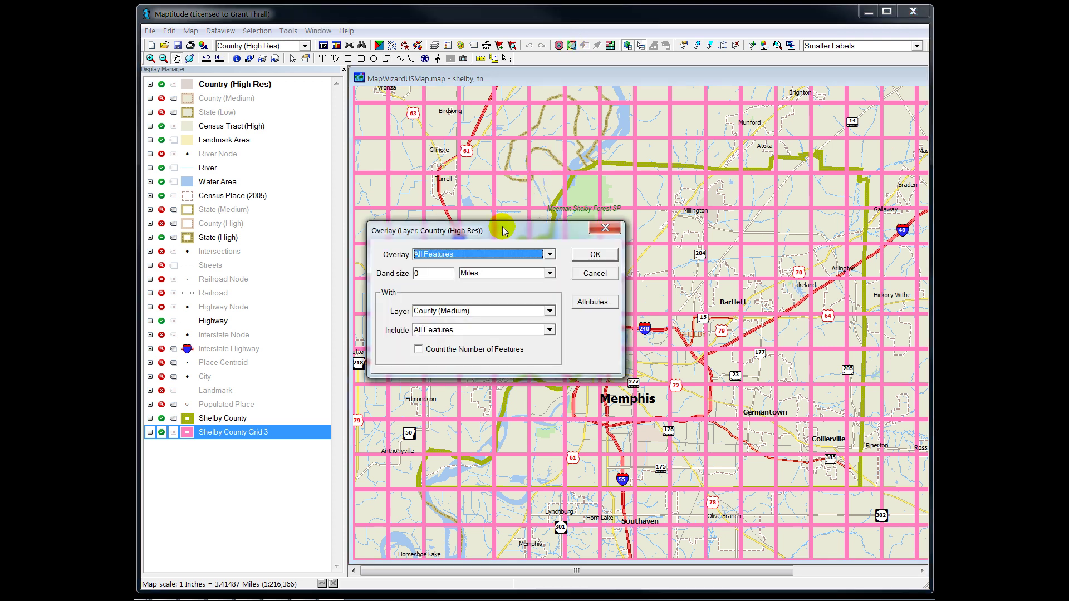
{"action": "left_click_drag", "start_coordinate": [519, 236], "coordinate": [661, 194]}
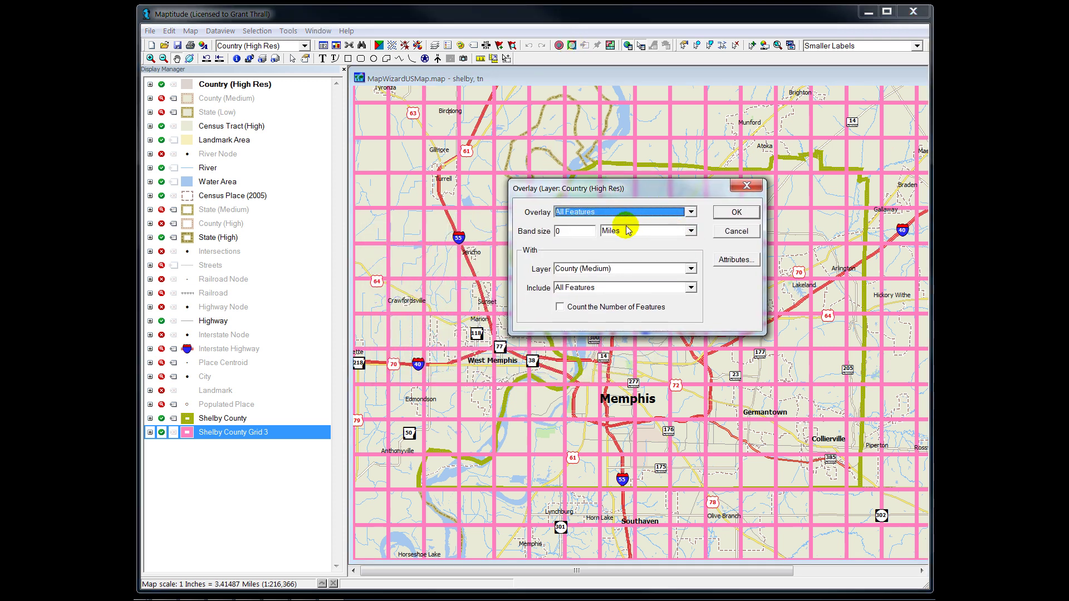
{"action": "left_click", "coordinate": [740, 231]}
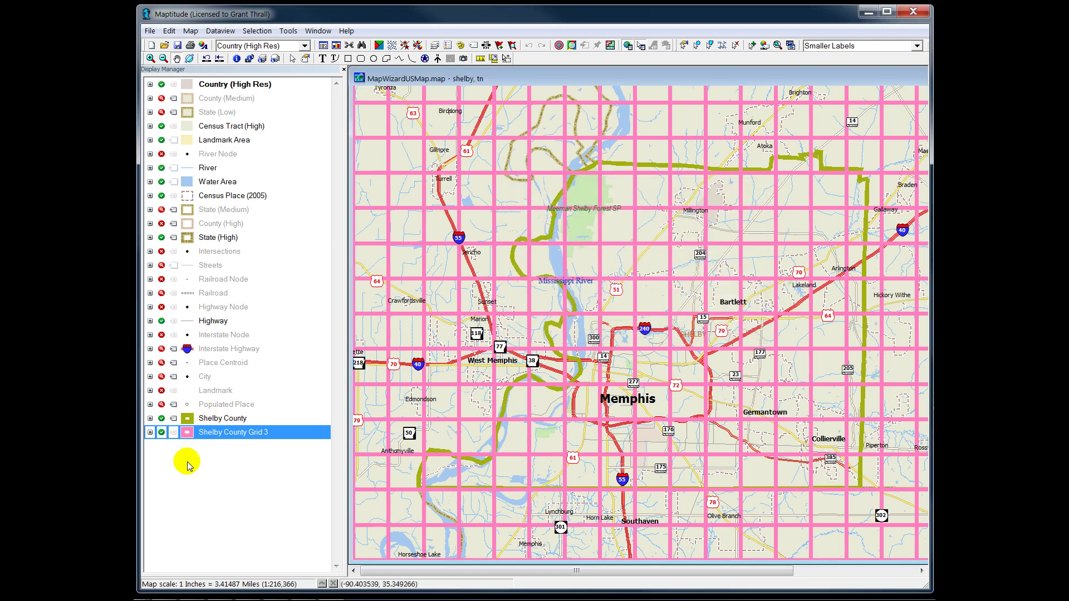
{"action": "right_click", "coordinate": [256, 434]}
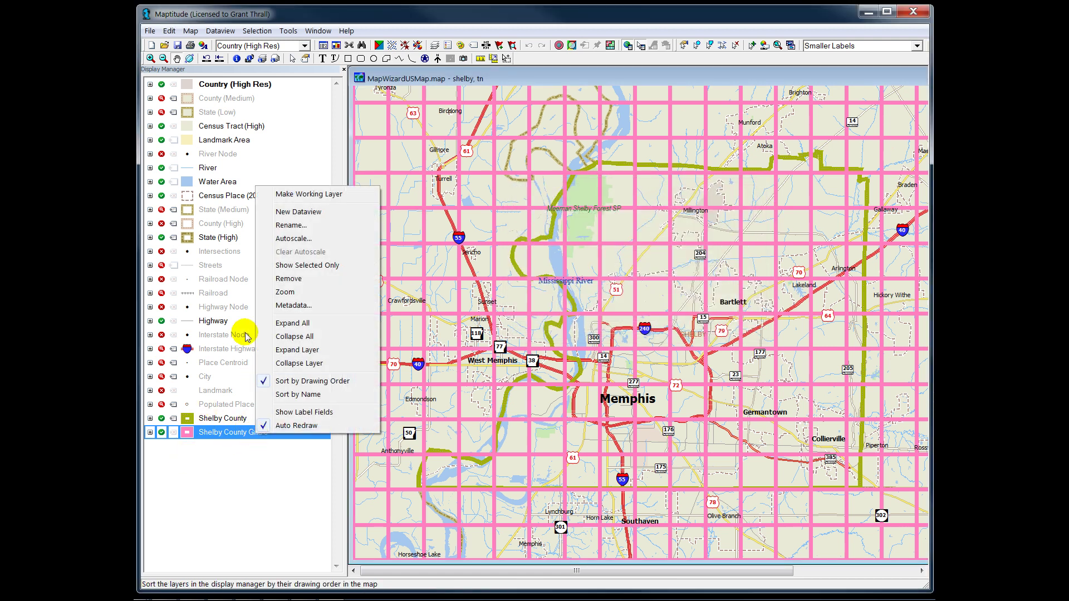
{"action": "left_click", "coordinate": [295, 195]}
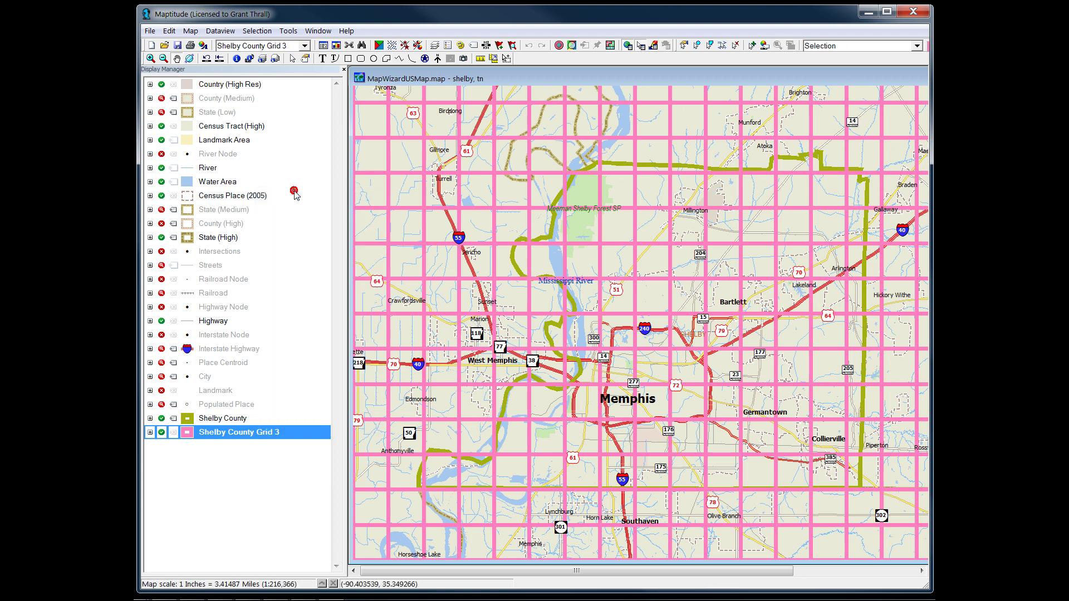
Step: Overlay All Features of the grid with the Shelby County layer and open Attributes
{"action": "left_click", "coordinate": [572, 46]}
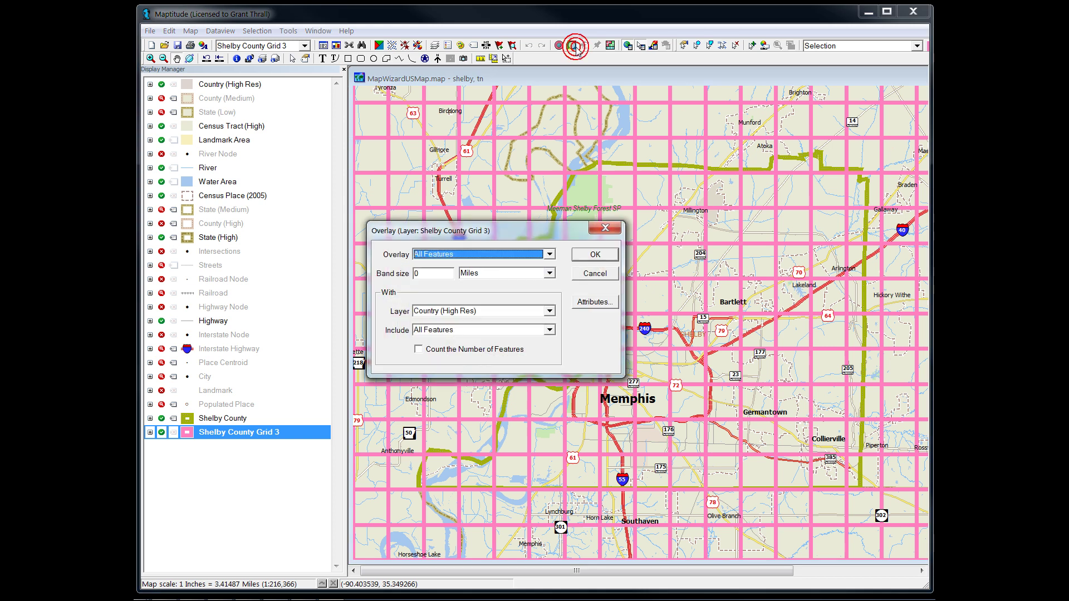
{"action": "left_click", "coordinate": [549, 255]}
{"action": "left_click", "coordinate": [571, 291]}
{"action": "left_click", "coordinate": [550, 310]}
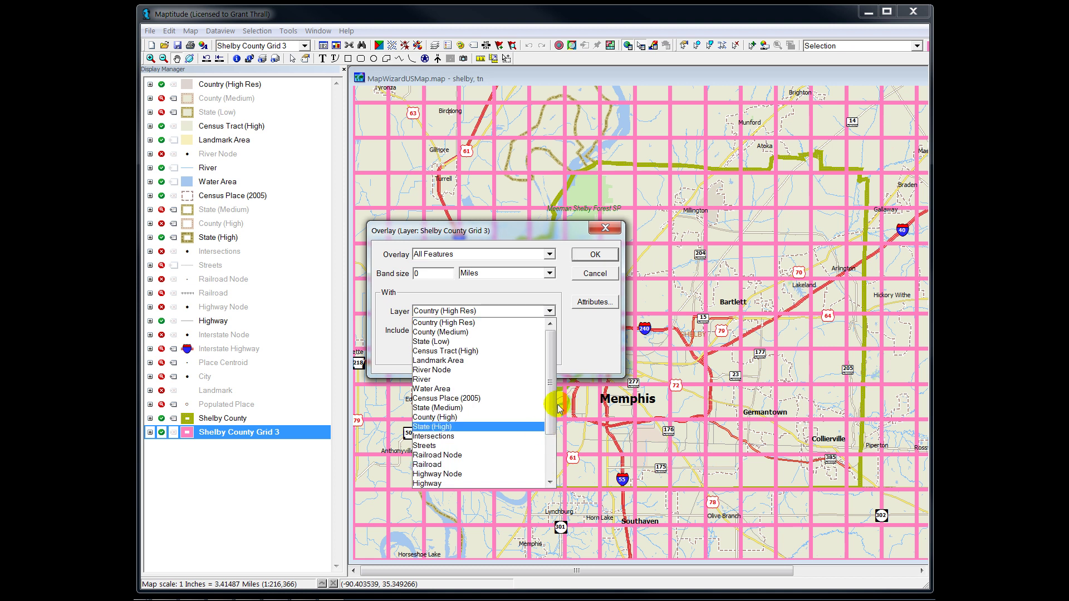
{"action": "left_click_drag", "start_coordinate": [547, 418], "coordinate": [550, 466]}
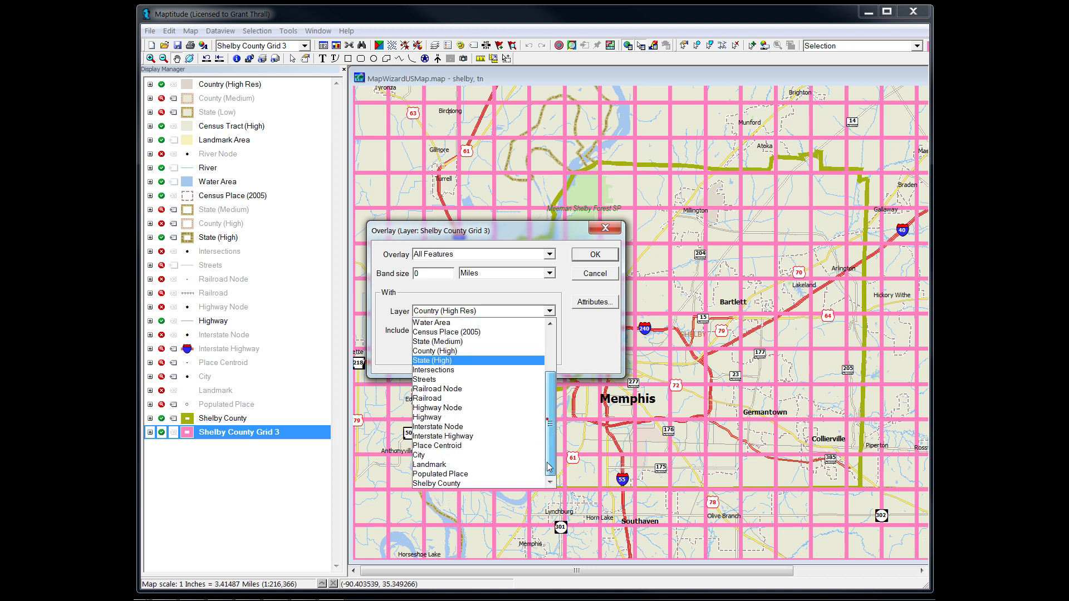
{"action": "left_click", "coordinate": [471, 483]}
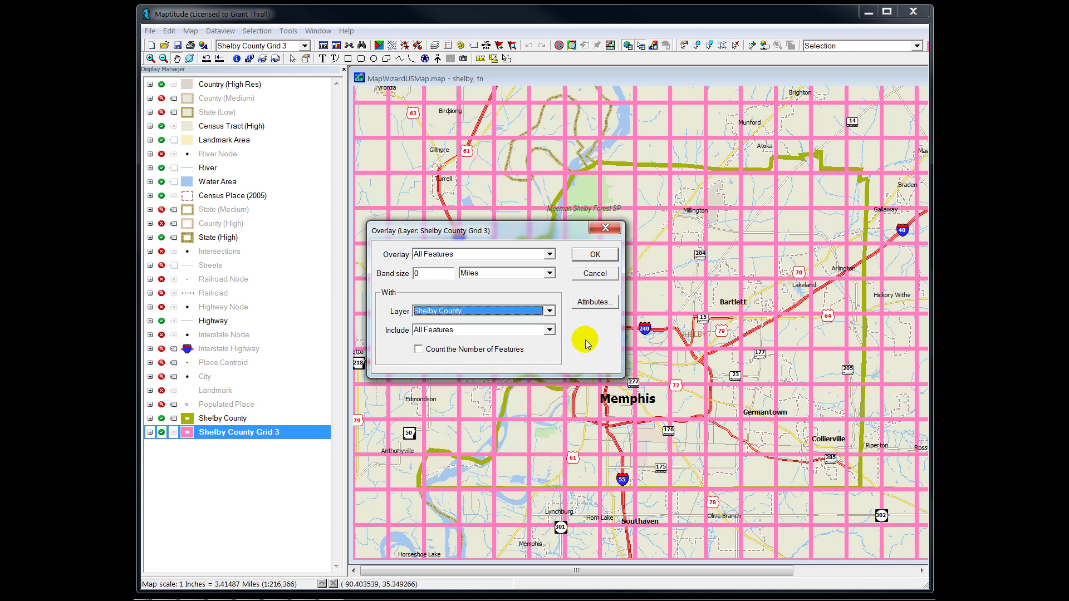
{"action": "left_click", "coordinate": [598, 302]}
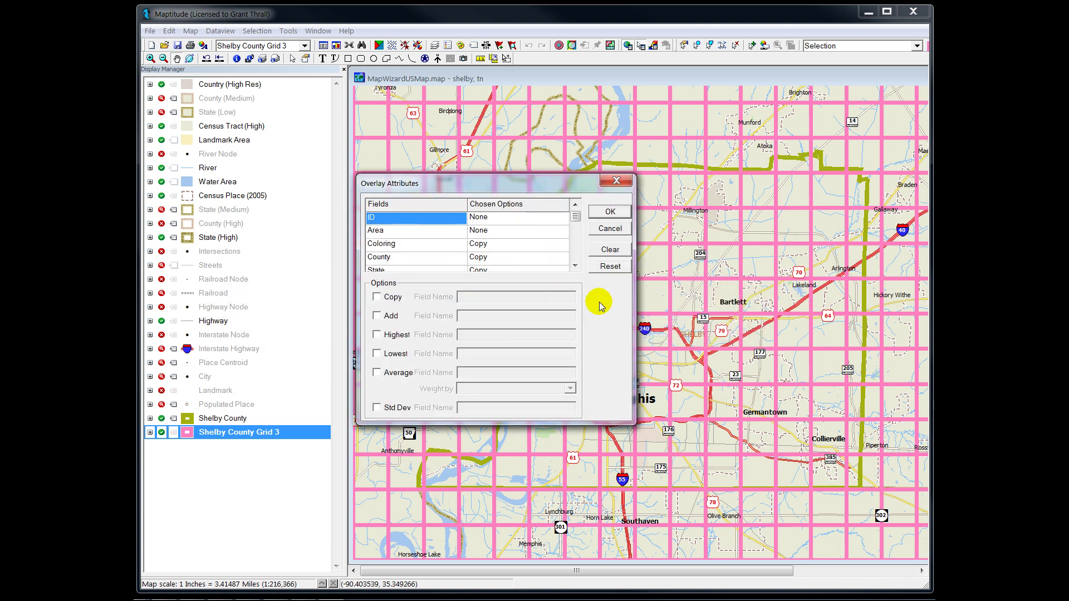
Step: Reset all overlay attribute options to None, then set County to Copy
{"action": "left_click", "coordinate": [610, 250]}
{"action": "mouse_move", "coordinate": [576, 215]}
{"action": "left_mouse_down"}
{"action": "mouse_move", "coordinate": [577, 245]}
{"action": "mouse_move", "coordinate": [579, 212]}
{"action": "left_mouse_up"}
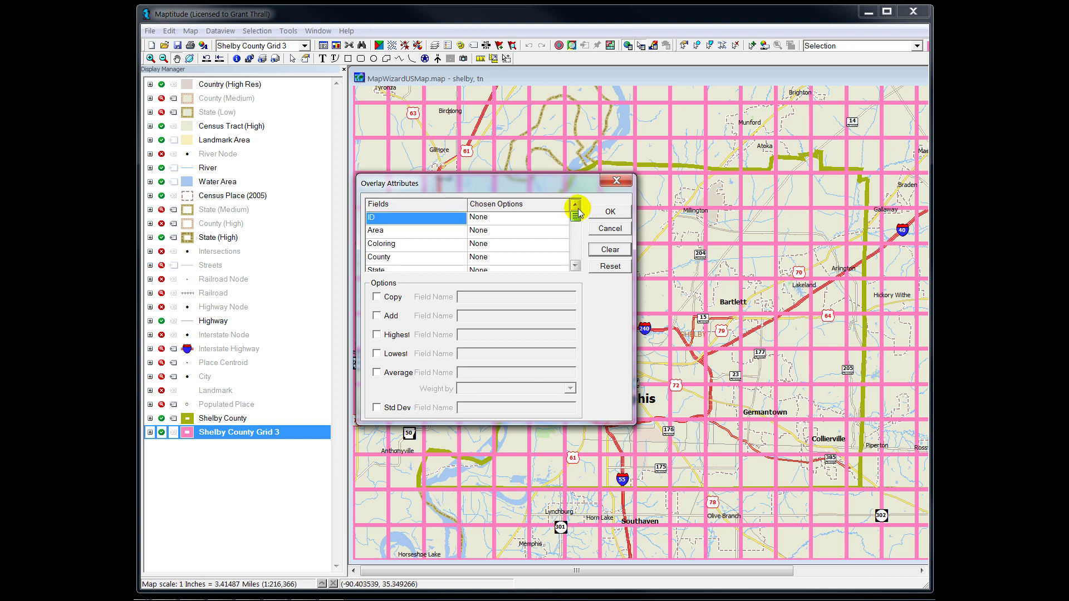
{"action": "left_click", "coordinate": [402, 258]}
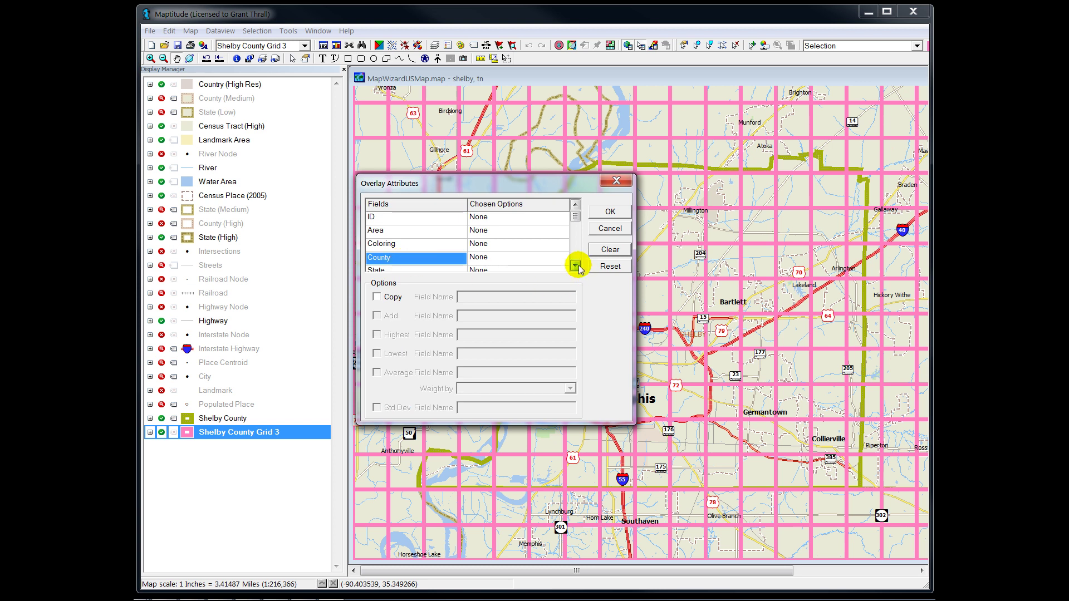
{"action": "left_click", "coordinate": [391, 299]}
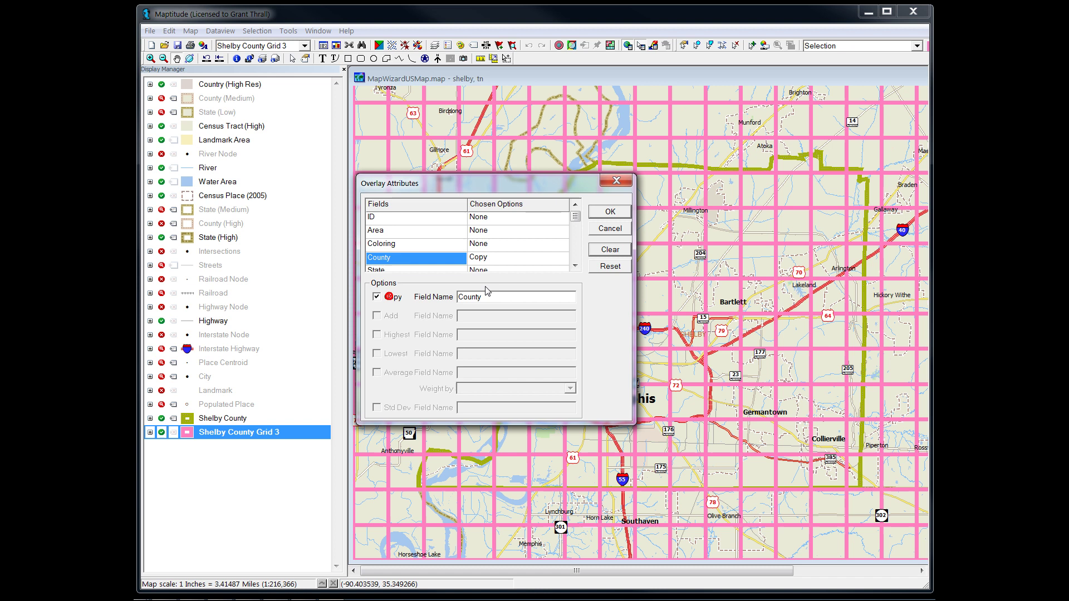
{"action": "left_click", "coordinate": [577, 267]}
{"action": "left_click", "coordinate": [576, 266]}
{"action": "left_click", "coordinate": [576, 266]}
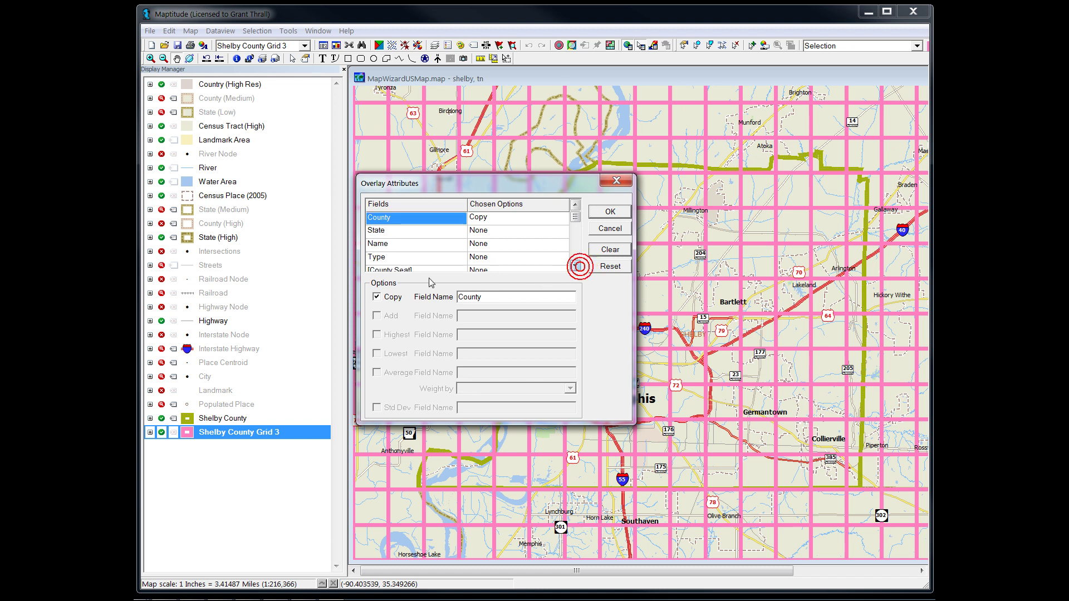
Step: Set the Name attribute to Copy and accept the overlay attribute settings
{"action": "left_click", "coordinate": [380, 245]}
{"action": "left_click", "coordinate": [392, 298]}
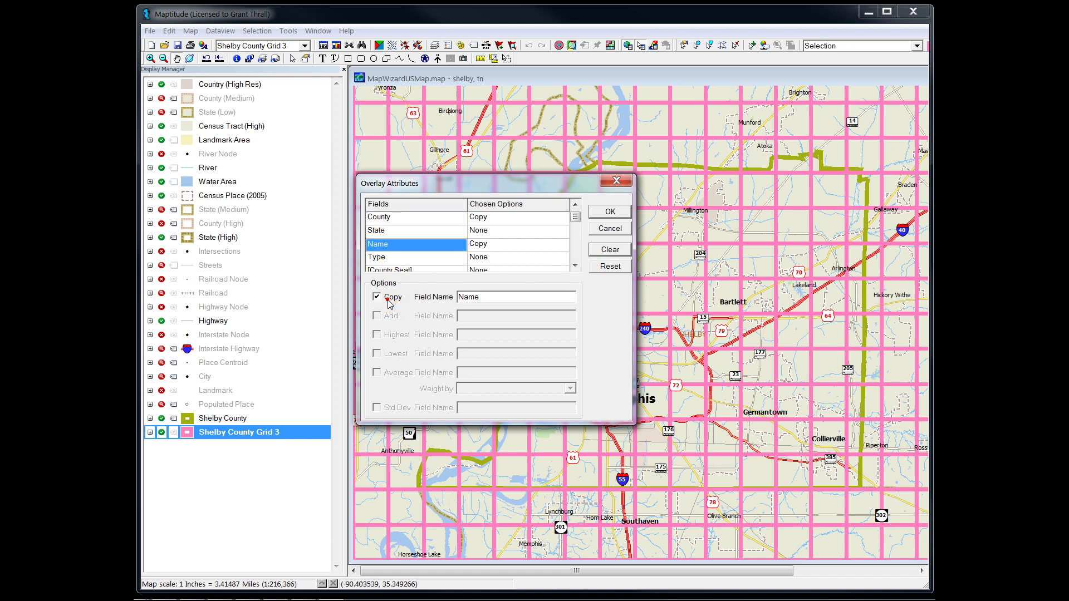
{"action": "left_click", "coordinate": [577, 266]}
{"action": "left_click", "coordinate": [576, 266]}
{"action": "left_click", "coordinate": [608, 210]}
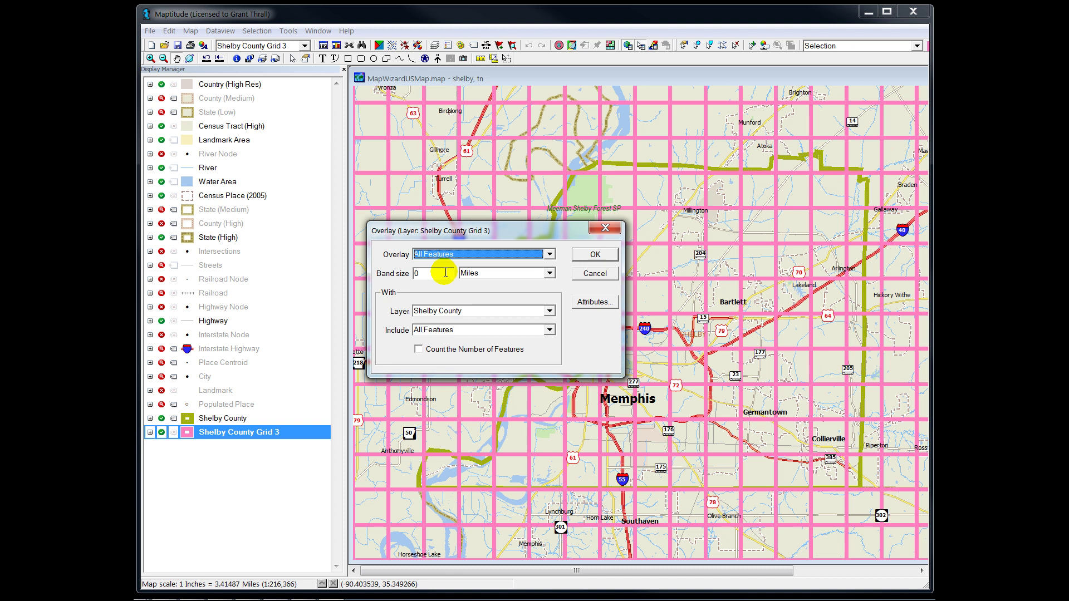
Step: Set the overlay band size to 500 Feet and run the overlay
{"action": "left_click", "coordinate": [550, 273]}
{"action": "left_click", "coordinate": [468, 294]}
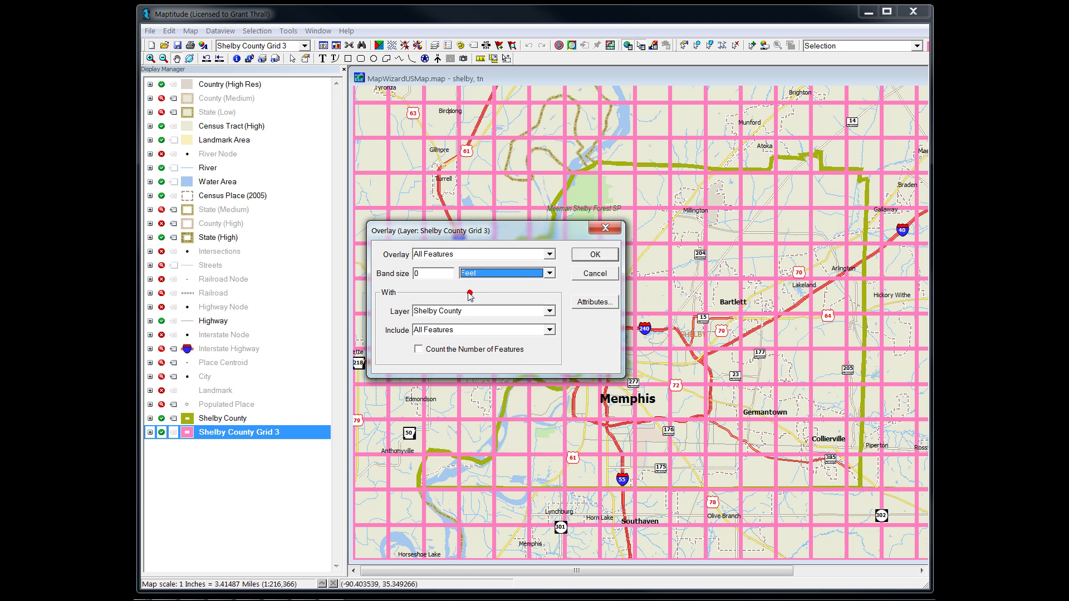
{"action": "left_click_drag", "start_coordinate": [408, 270], "coordinate": [433, 270]}
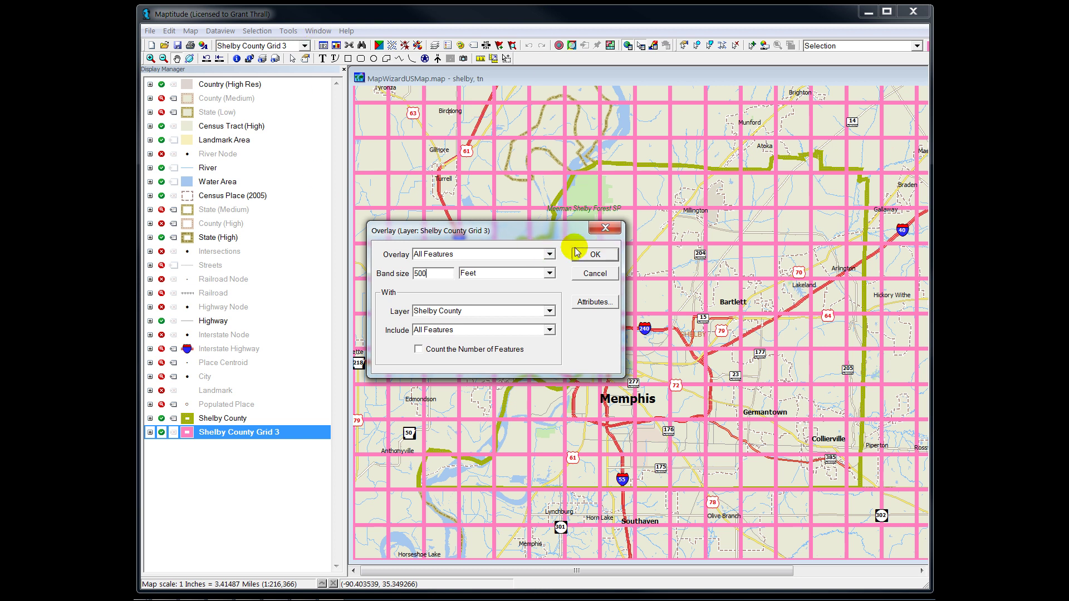
{"action": "left_click", "coordinate": [606, 256]}
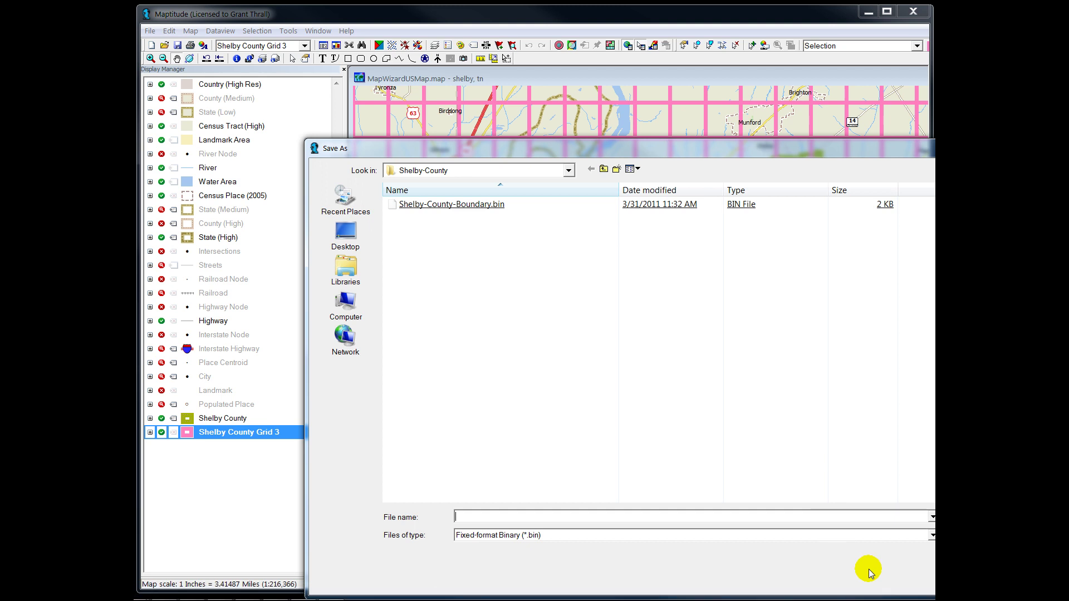
Step: Save the overlay results as 'shelby cnty-temp 1'
{"action": "left_click", "coordinate": [797, 515]}
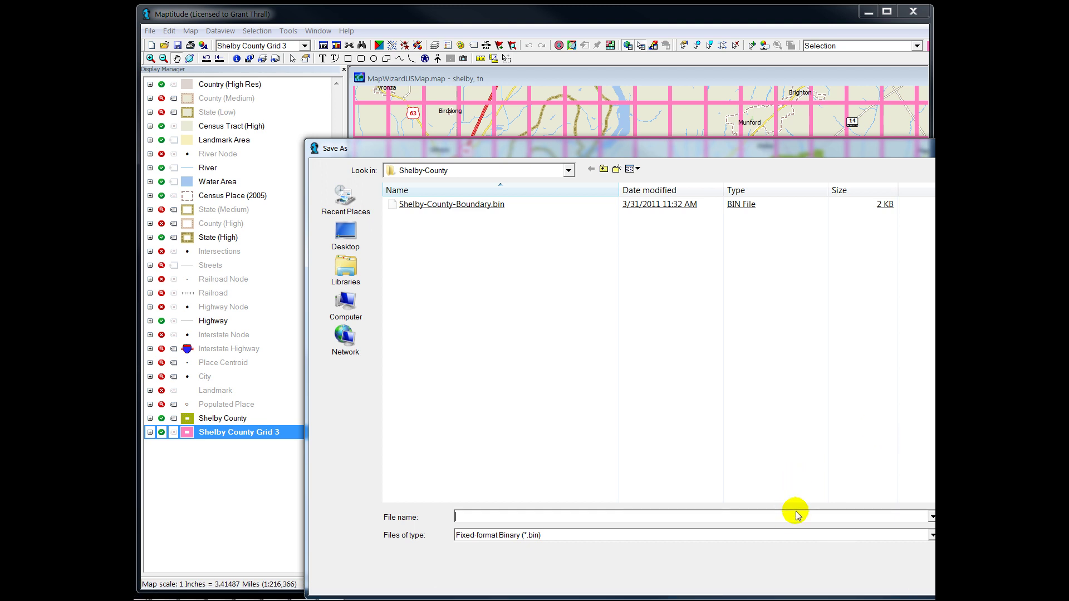
{"action": "type", "text": "sh"}
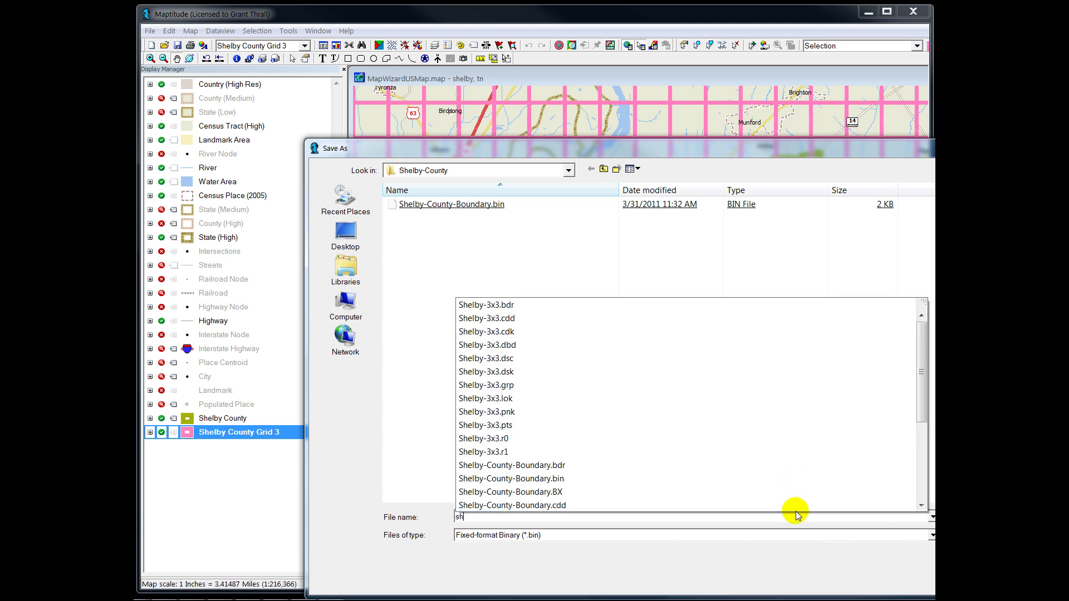
{"action": "type", "text": "elby cnty-temp 1"}
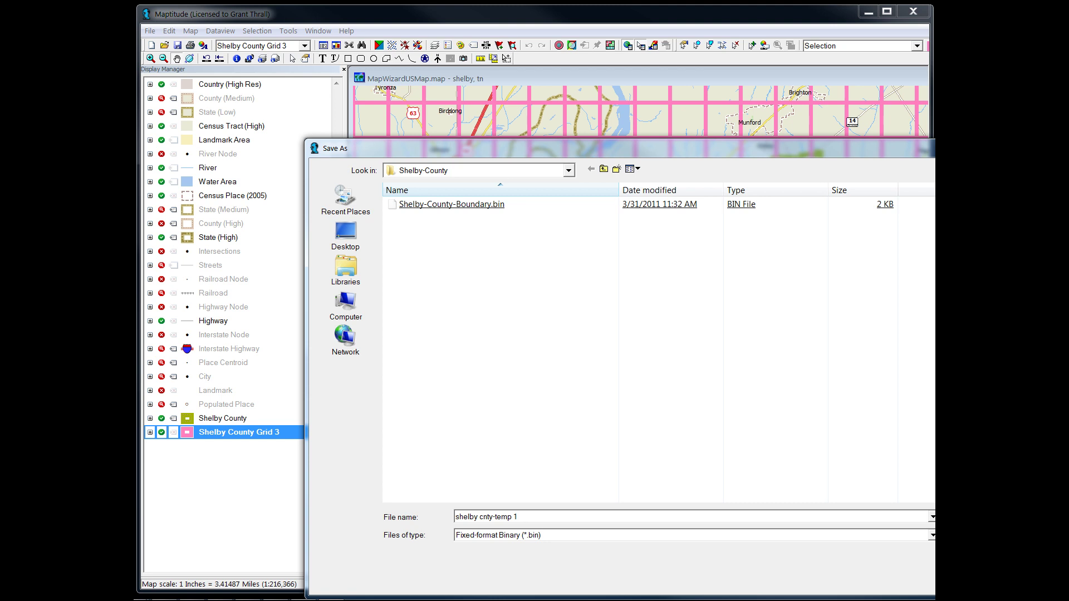
{"action": "key", "text": "Return"}
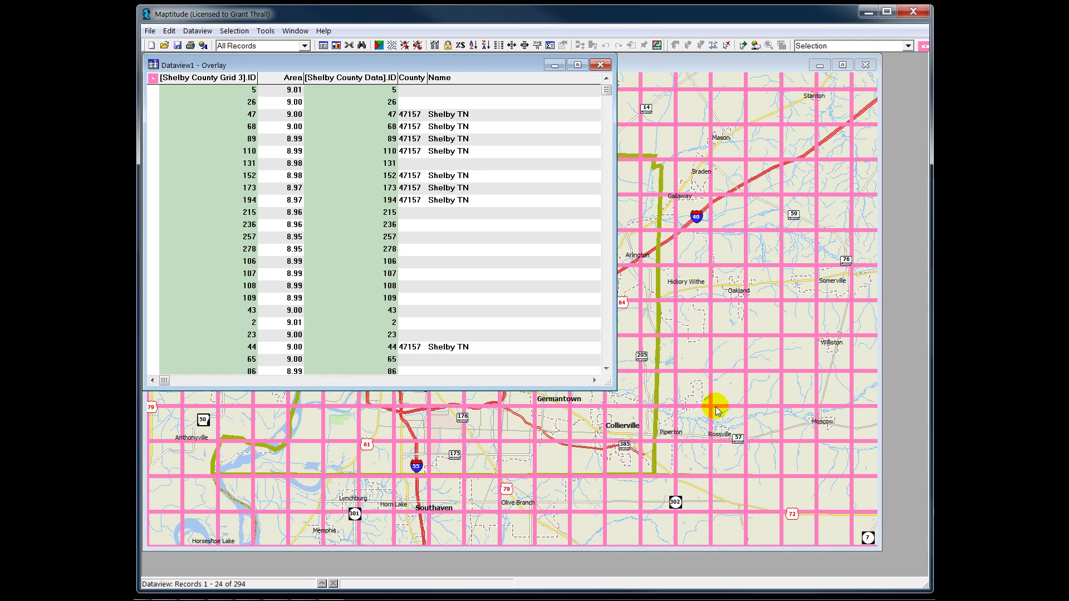
Step: Sort the overlay table by Name in decreasing order and review the grid-cell records
{"action": "left_click", "coordinate": [440, 79]}
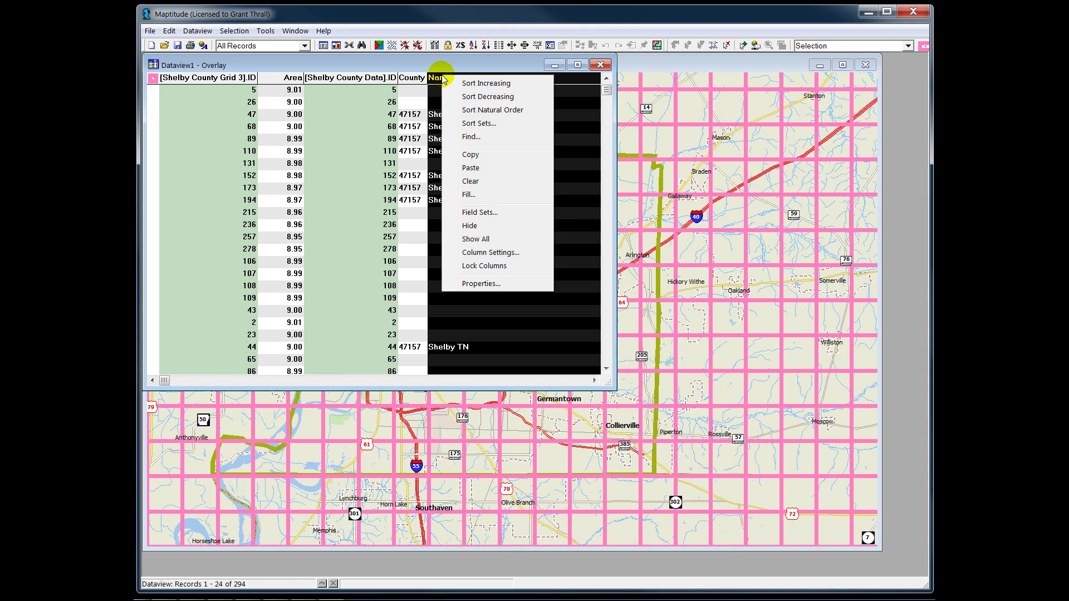
{"action": "left_click", "coordinate": [489, 98]}
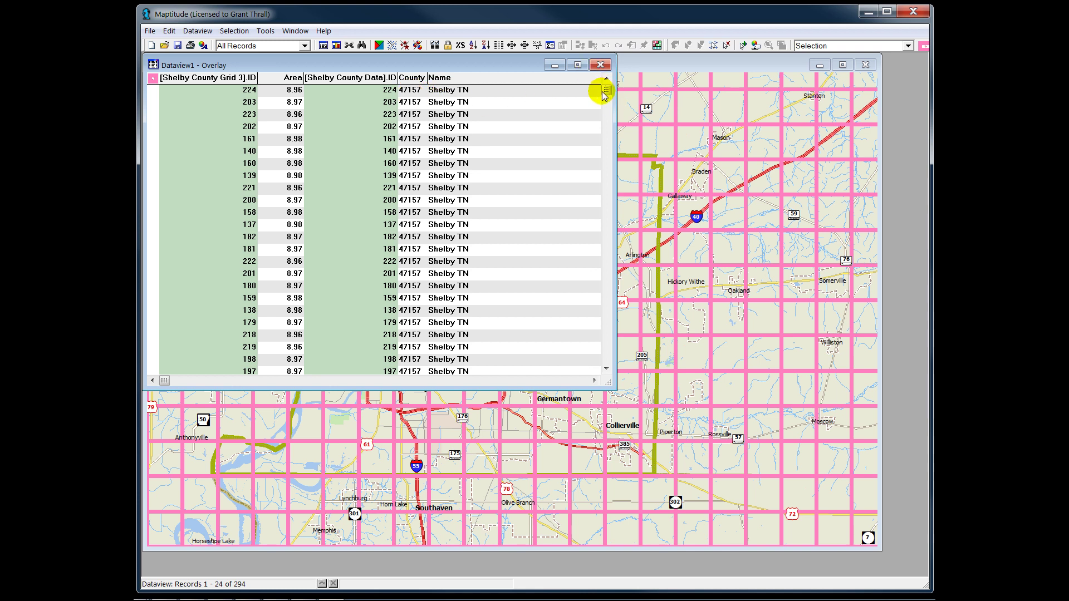
{"action": "left_click_drag", "start_coordinate": [606, 95], "coordinate": [608, 355]}
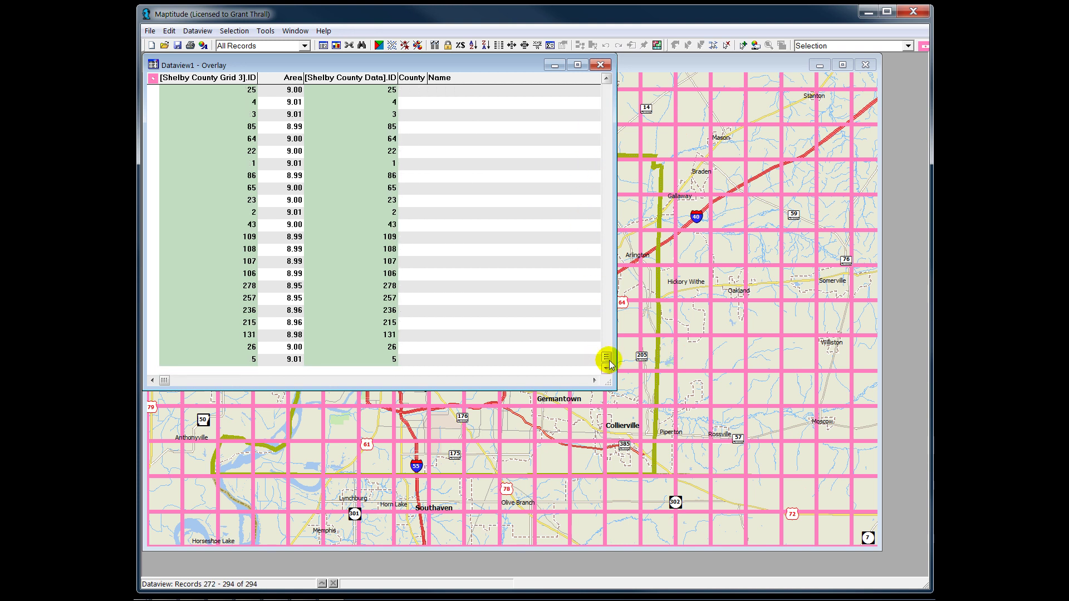
{"action": "left_click_drag", "start_coordinate": [606, 99], "coordinate": [609, 99]}
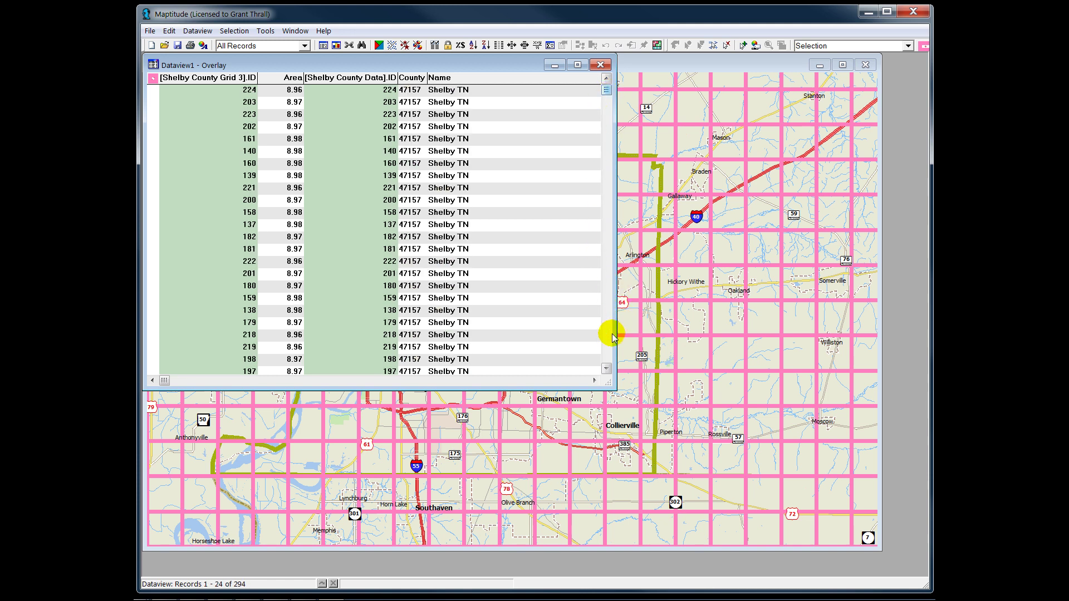
{"action": "left_click_drag", "start_coordinate": [612, 341], "coordinate": [599, 106]}
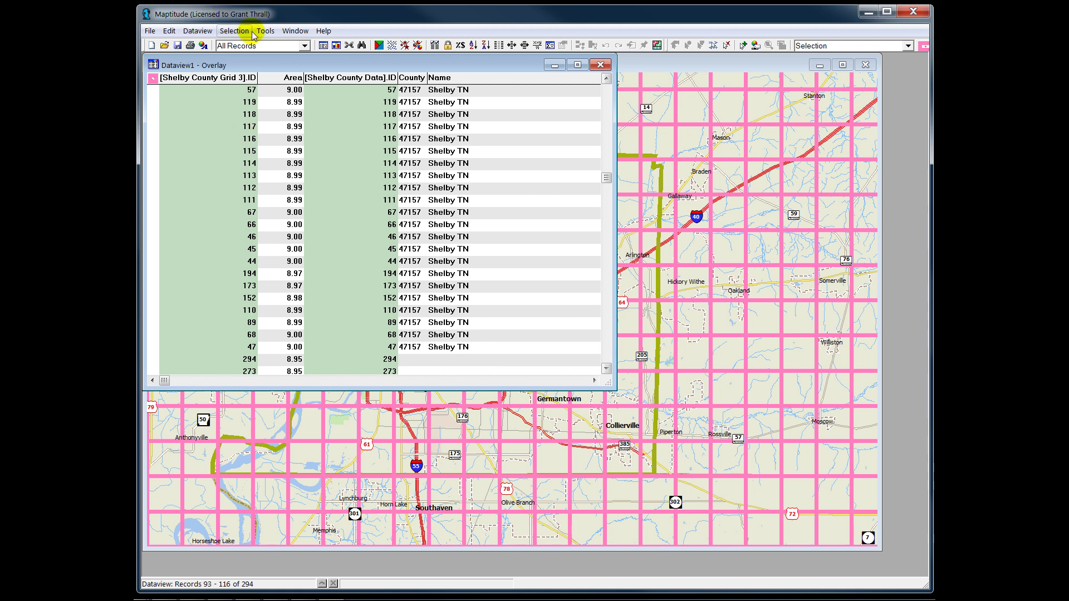
{"action": "left_click", "coordinate": [234, 31]}
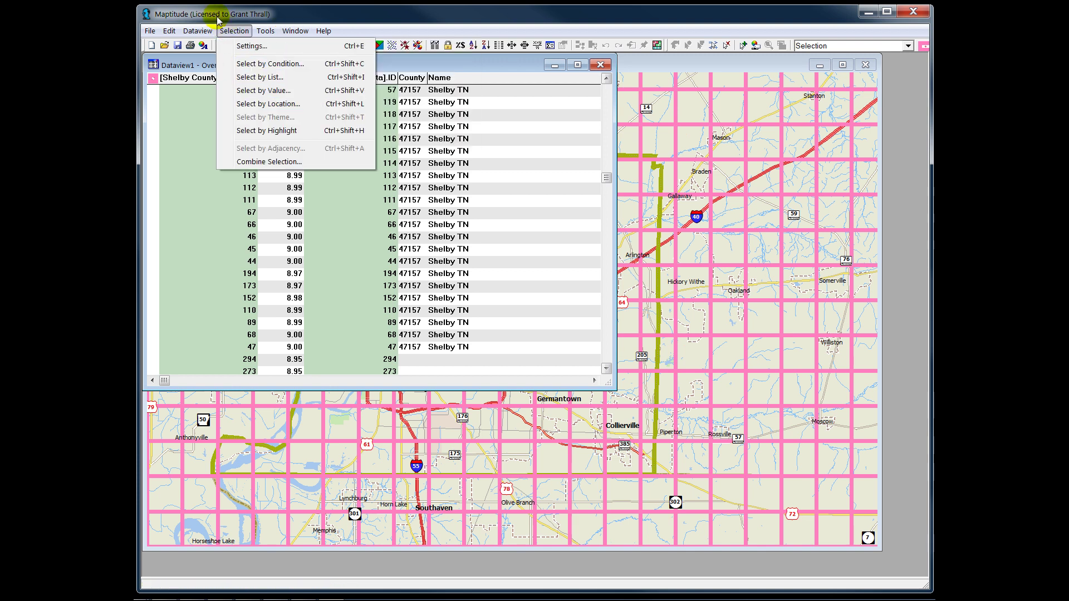
Step: Select records where Name = "Shelby TN" into a new set named 'Shelby Cnty 3x3'
{"action": "left_click", "coordinate": [253, 64]}
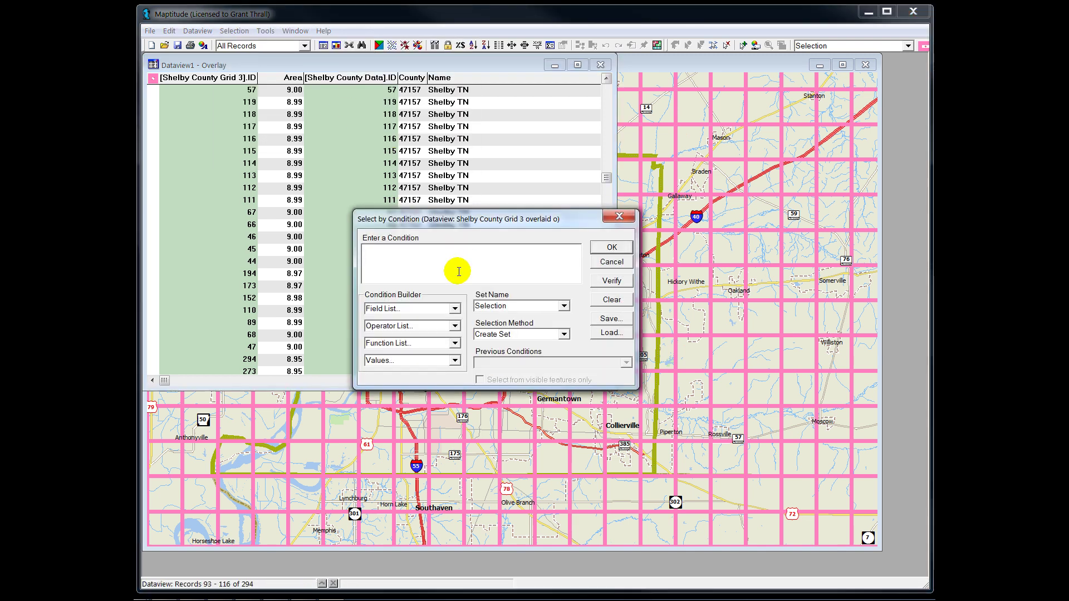
{"action": "left_click", "coordinate": [456, 309]}
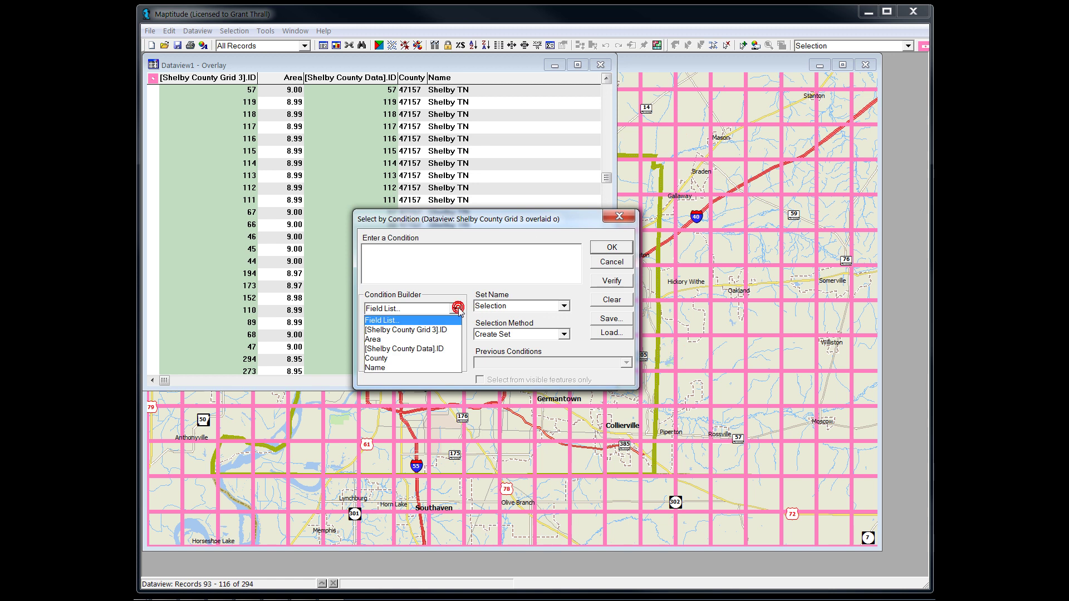
{"action": "left_click", "coordinate": [376, 368]}
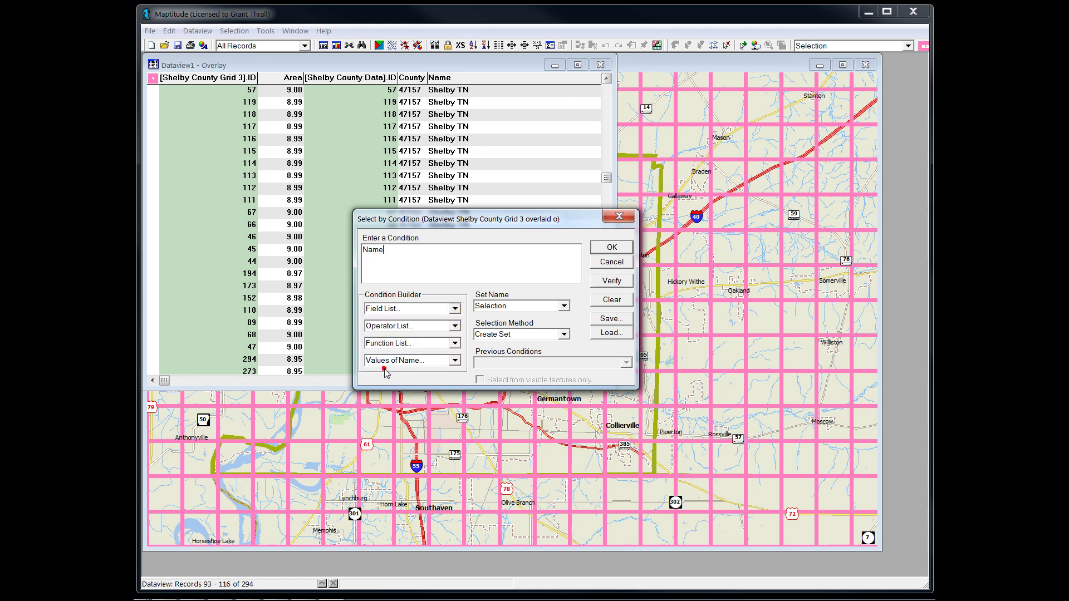
{"action": "left_click", "coordinate": [457, 328]}
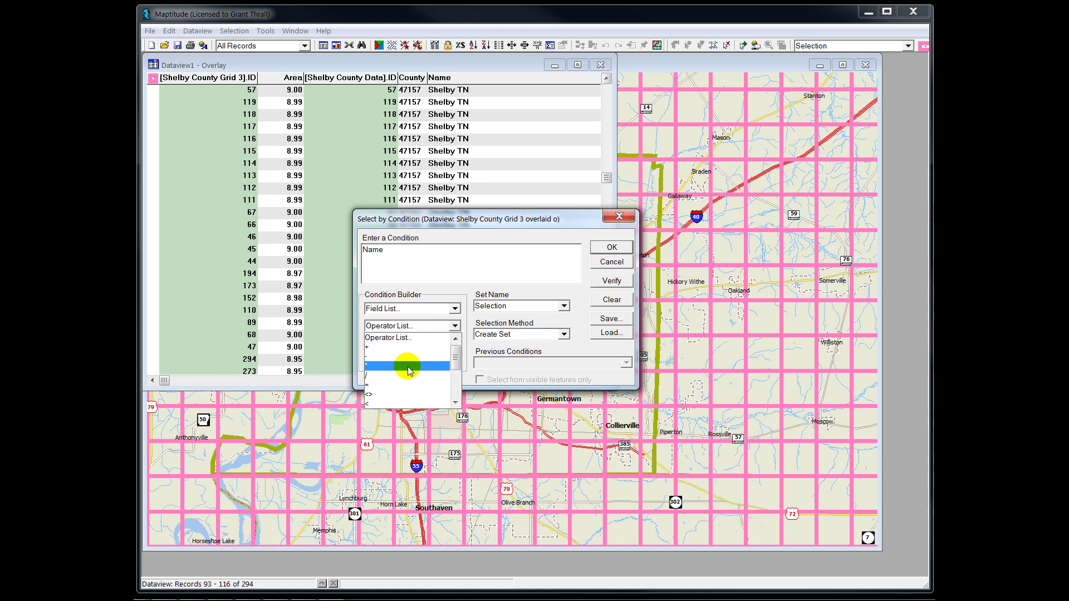
{"action": "left_click", "coordinate": [405, 385]}
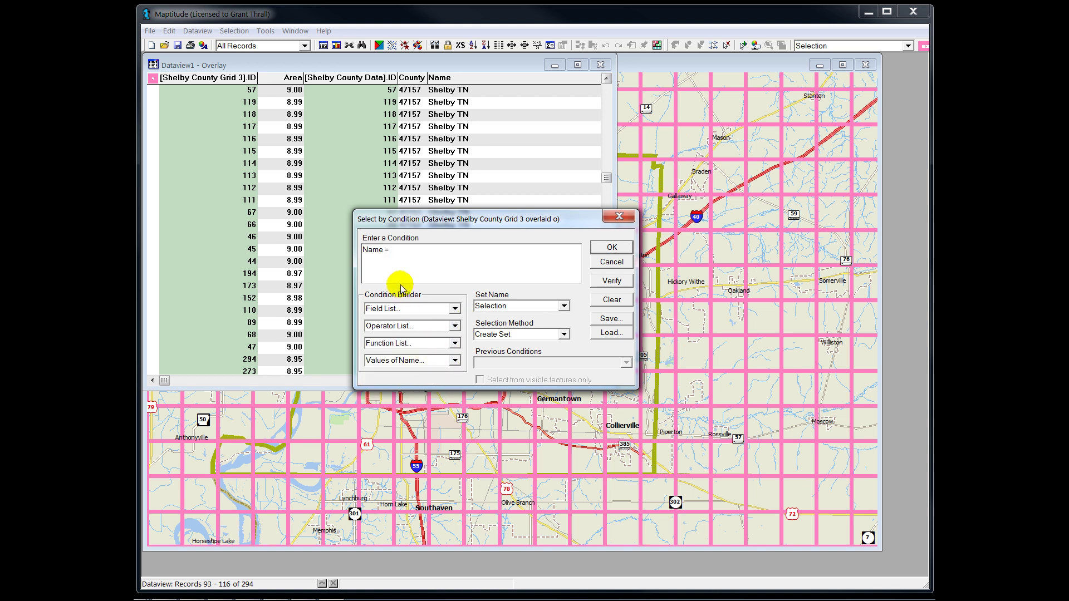
{"action": "left_click", "coordinate": [455, 361]}
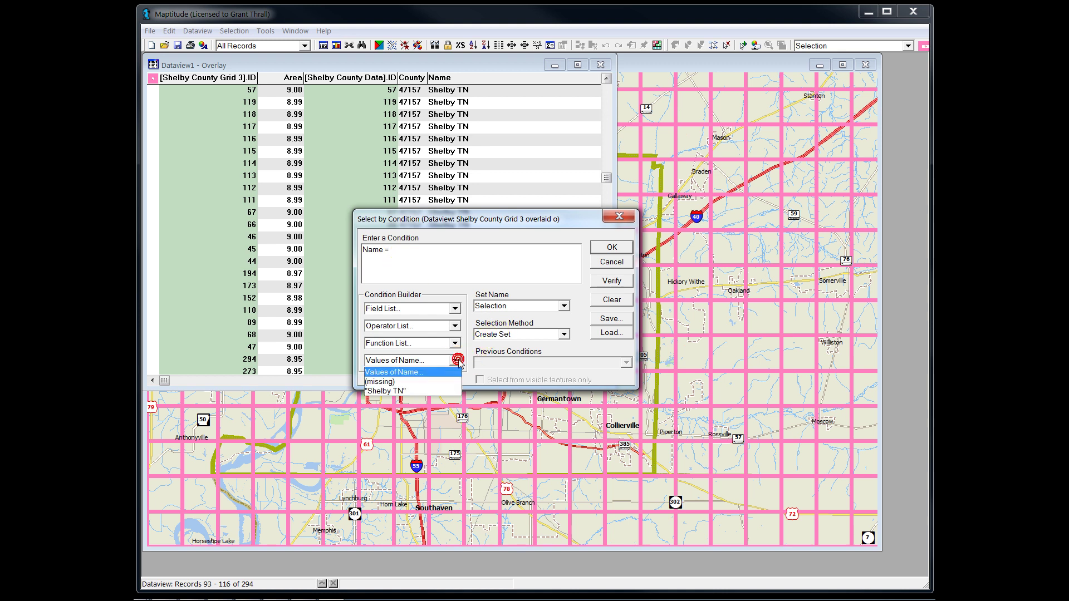
{"action": "left_click", "coordinate": [385, 391]}
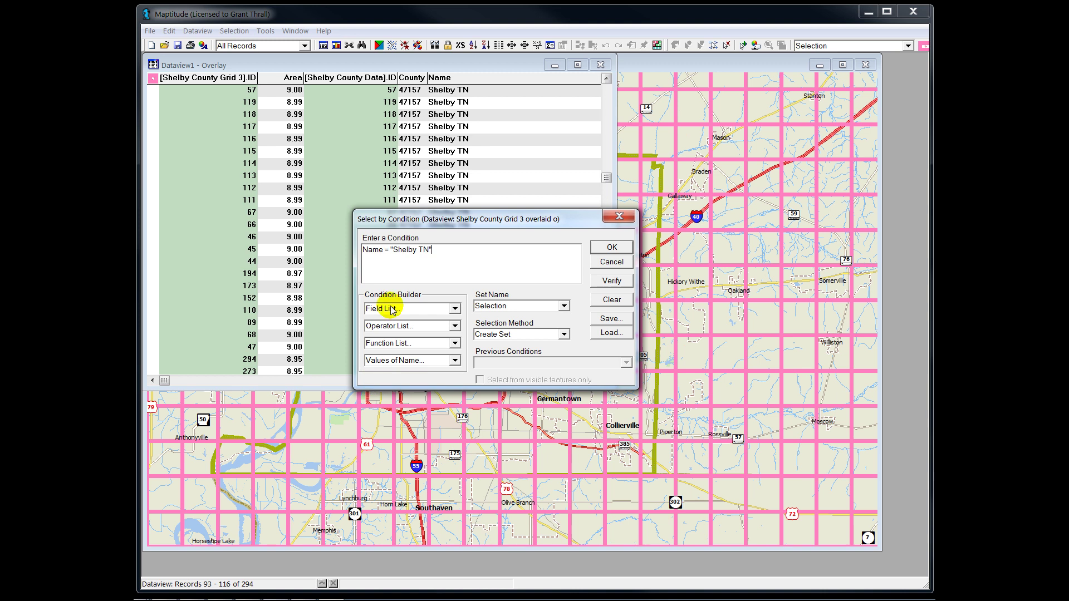
{"action": "double_click", "coordinate": [519, 305]}
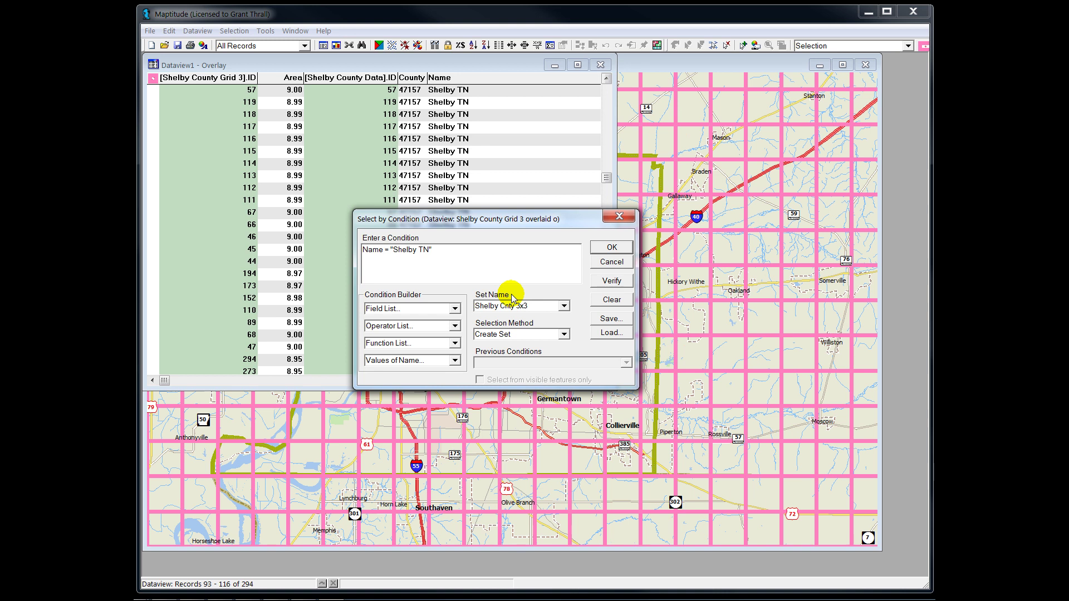
{"action": "left_click", "coordinate": [613, 247]}
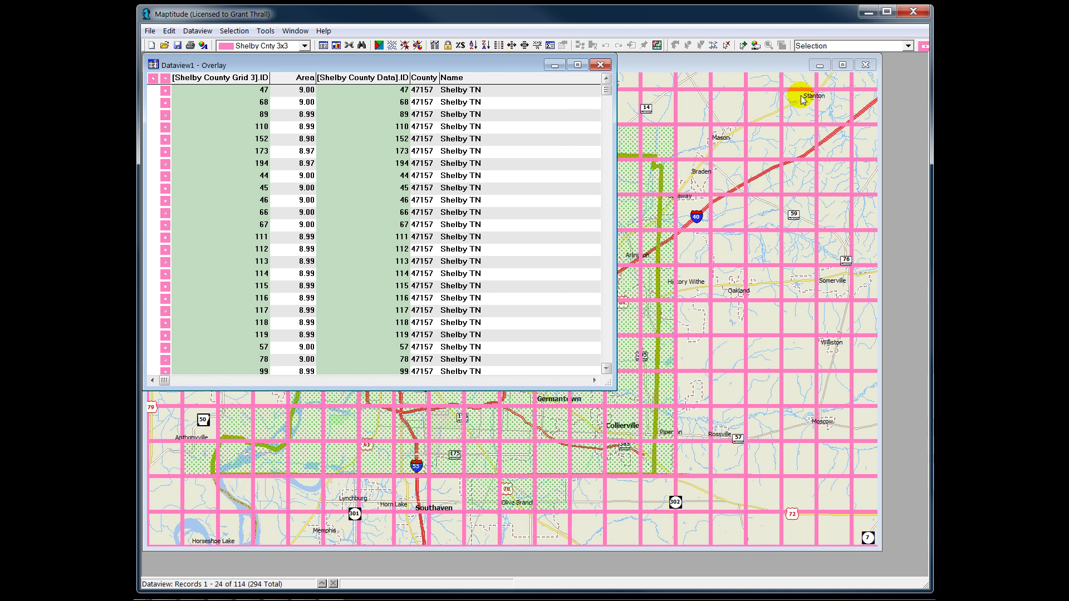
Step: From the map window, start exporting the grid geography as a Standard Geographic File
{"action": "double_click", "coordinate": [795, 65]}
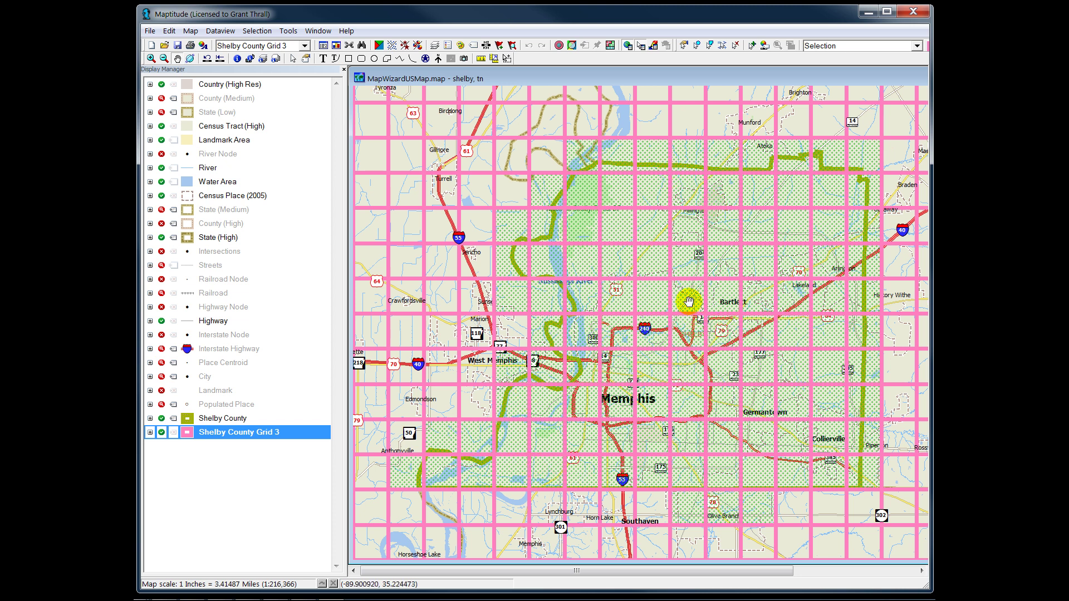
{"action": "left_click", "coordinate": [288, 31]}
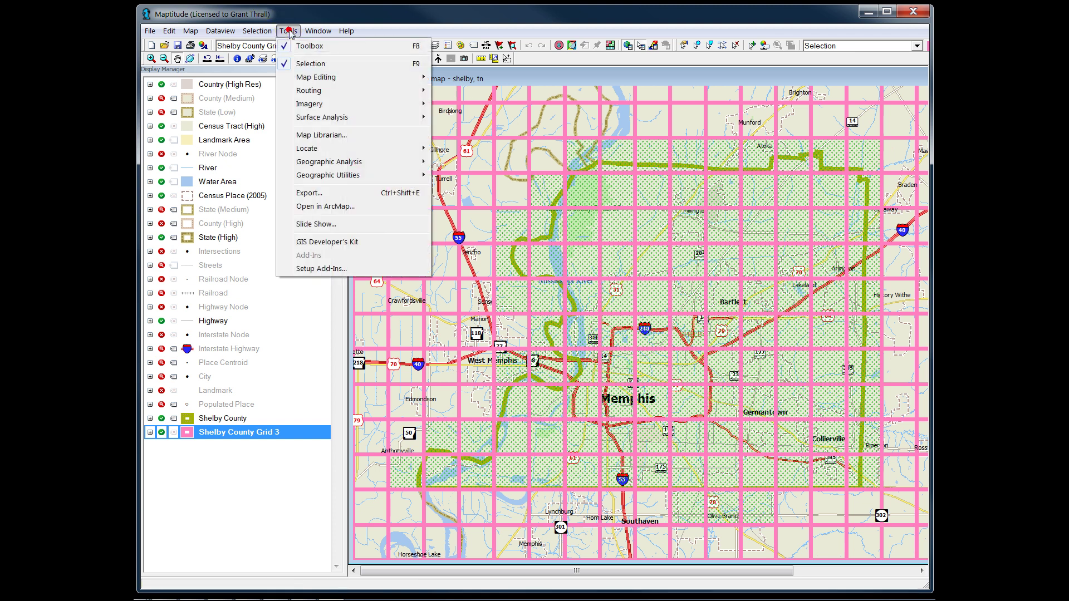
{"action": "left_click", "coordinate": [307, 193]}
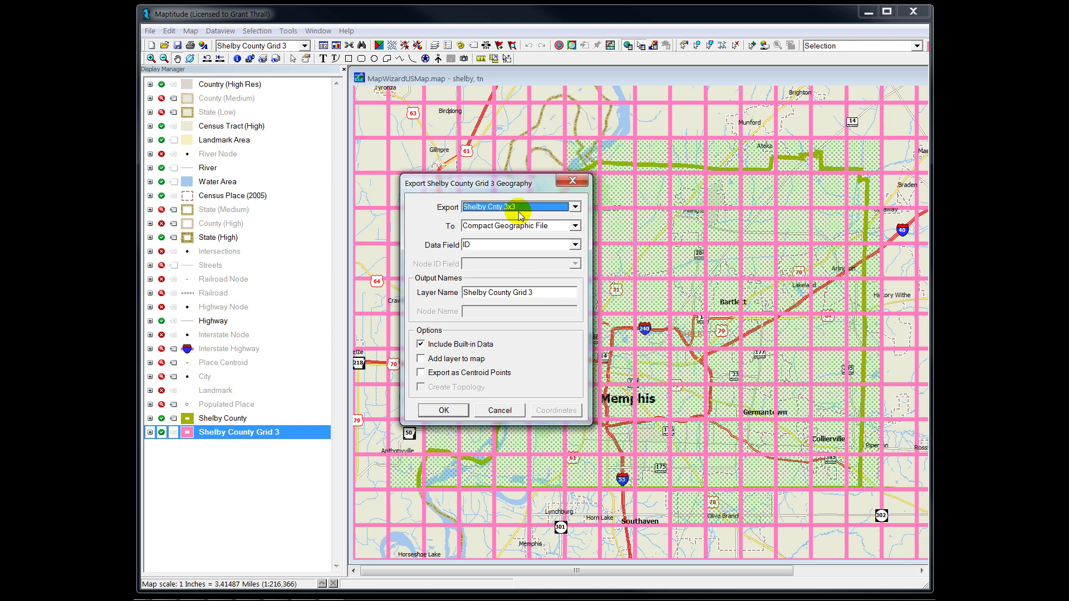
{"action": "left_click", "coordinate": [575, 225]}
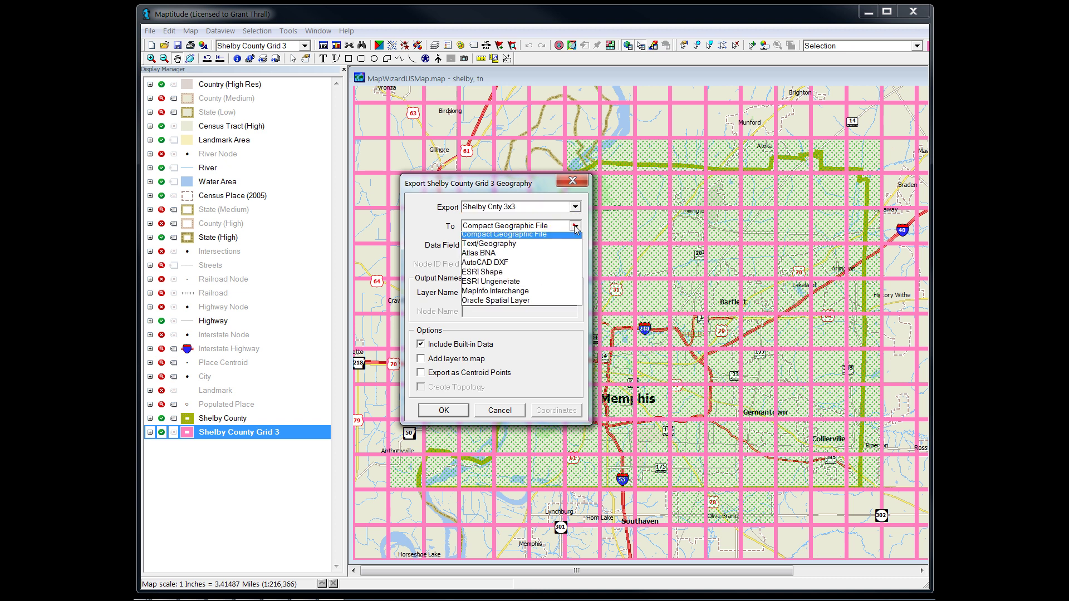
{"action": "left_click", "coordinate": [509, 240]}
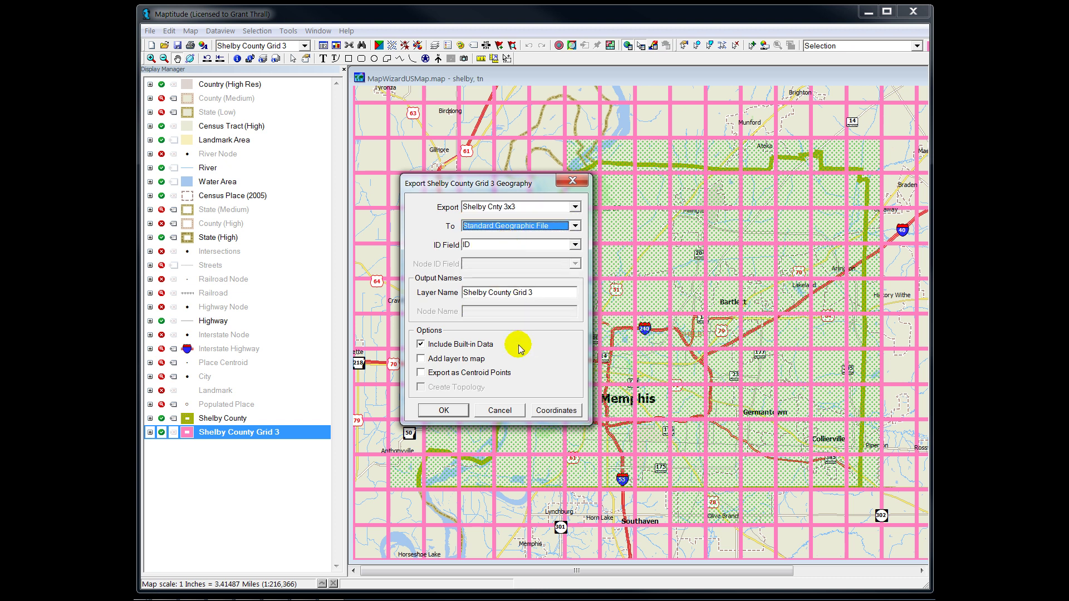